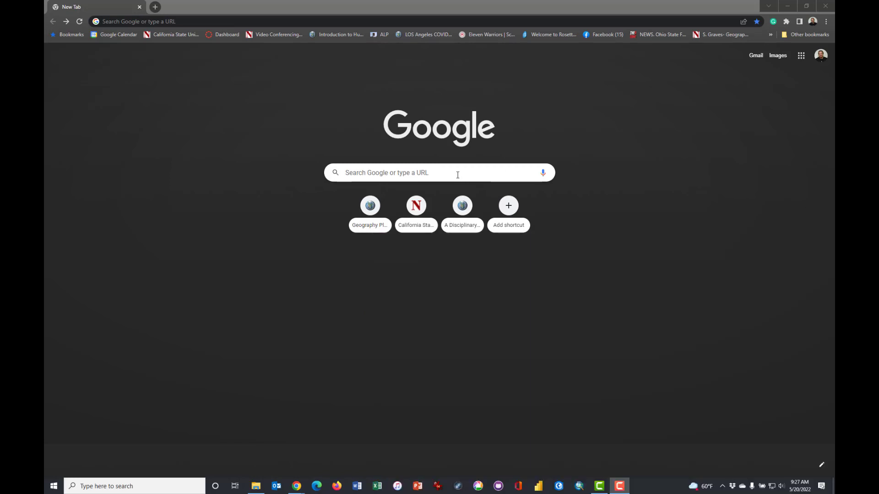
# Step: Search Google for 'us census'
pyautogui.click(457, 175)
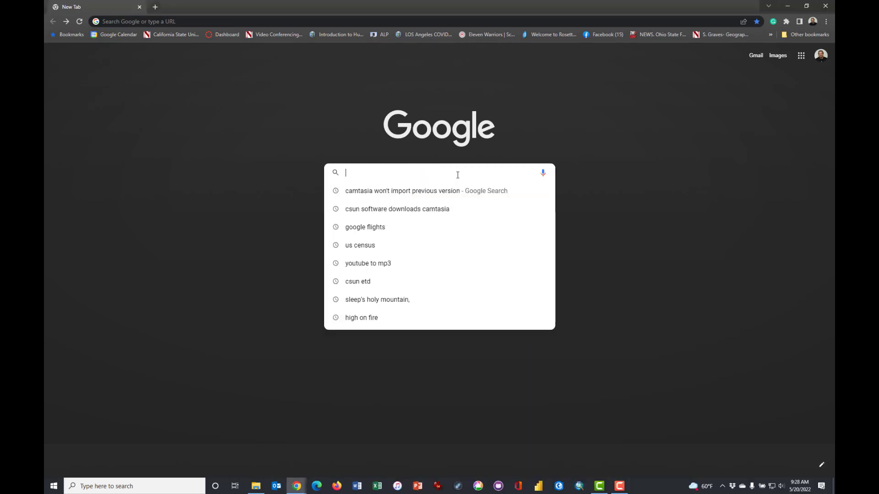
pyautogui.write('us')
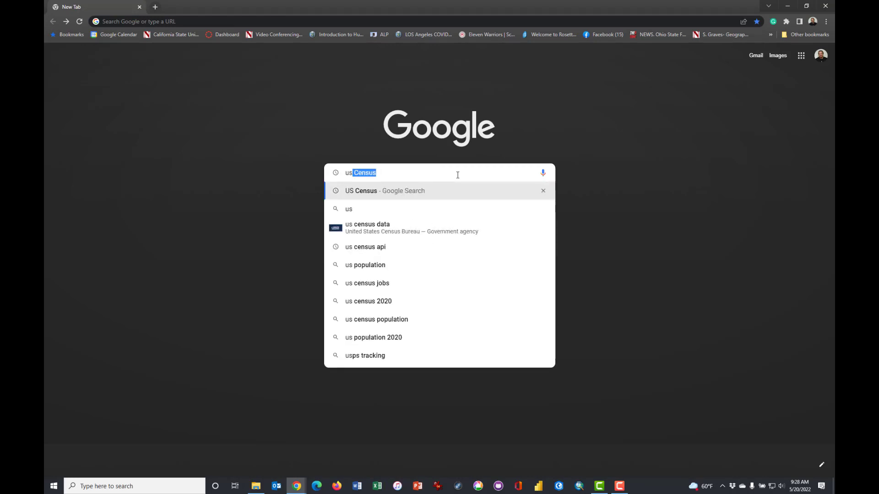
pyautogui.write(' census')
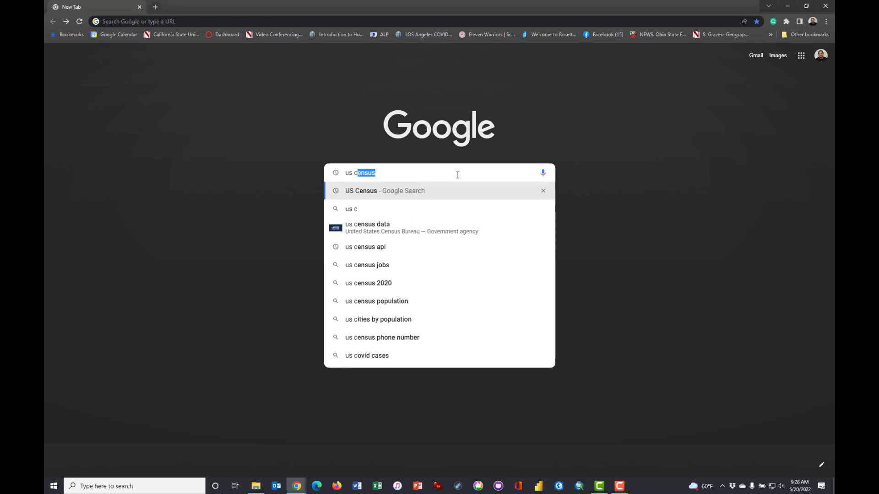
pyautogui.press('Return')
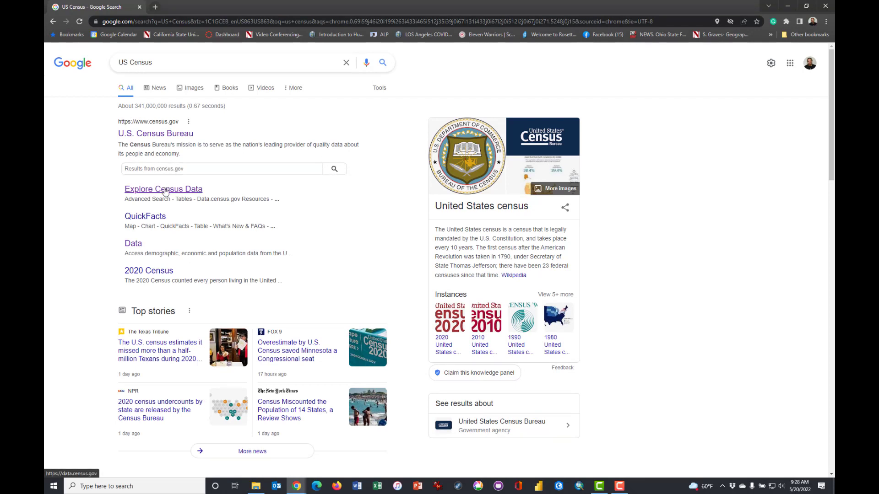
# Step: Go from the U.S. Census Bureau site via Explore Data Main to data.census.gov
pyautogui.click(147, 137)
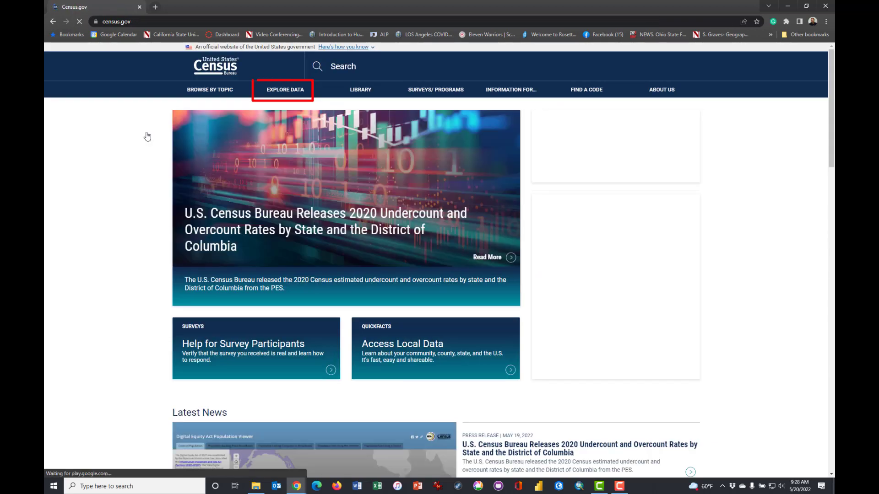
pyautogui.click(283, 91)
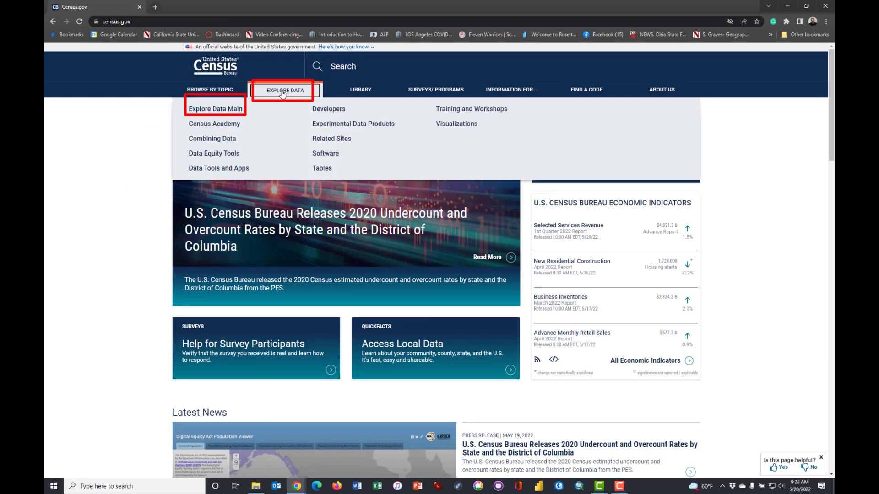
pyautogui.click(222, 115)
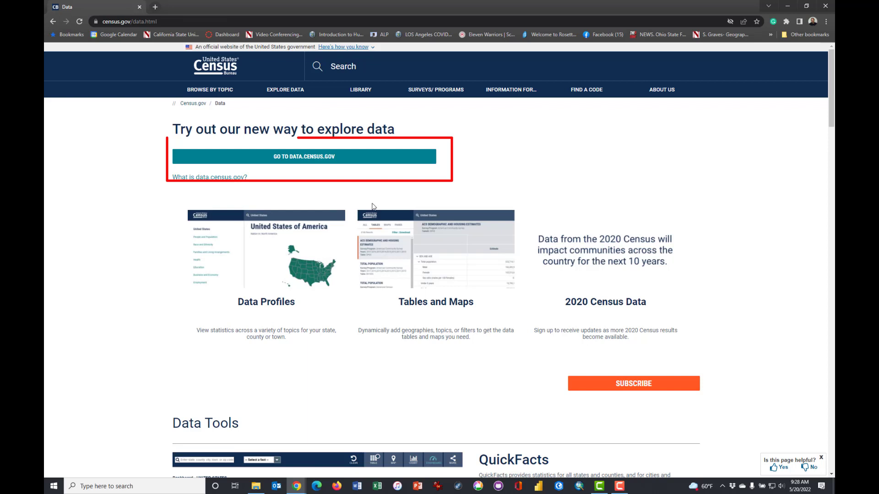
pyautogui.click(316, 158)
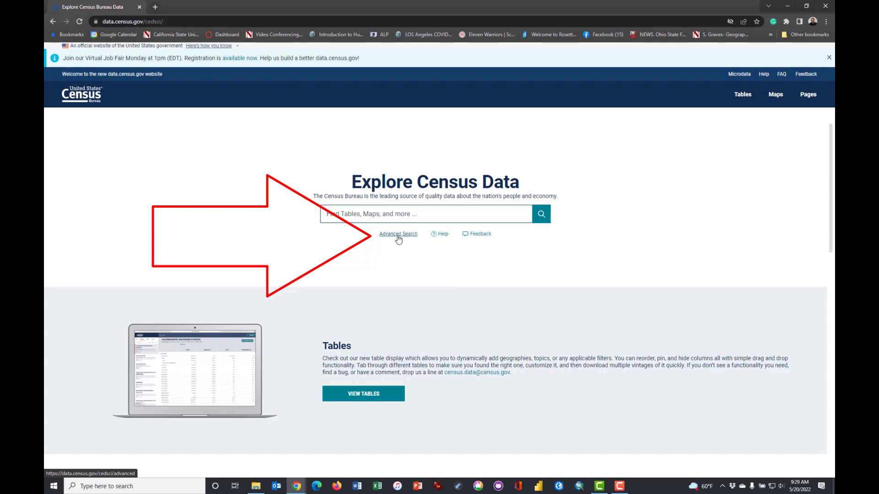
# Step: In Advanced Search, filter the years to 2020
pyautogui.click(398, 234)
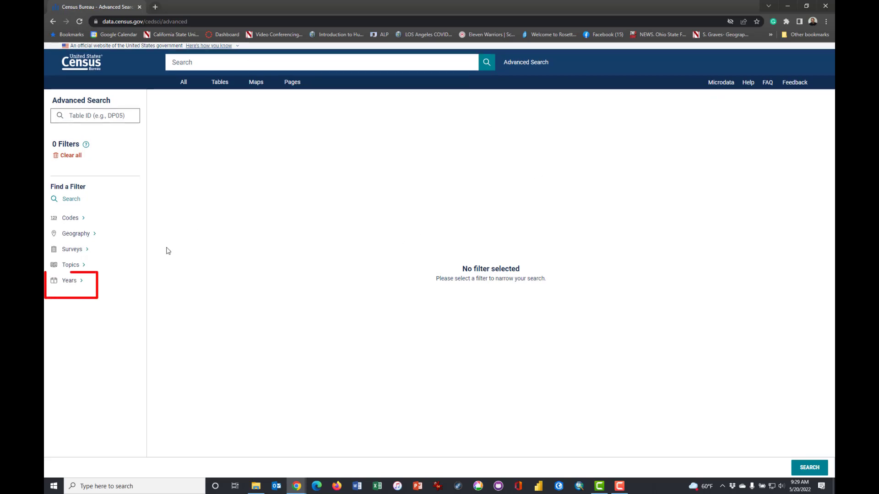
pyautogui.click(69, 281)
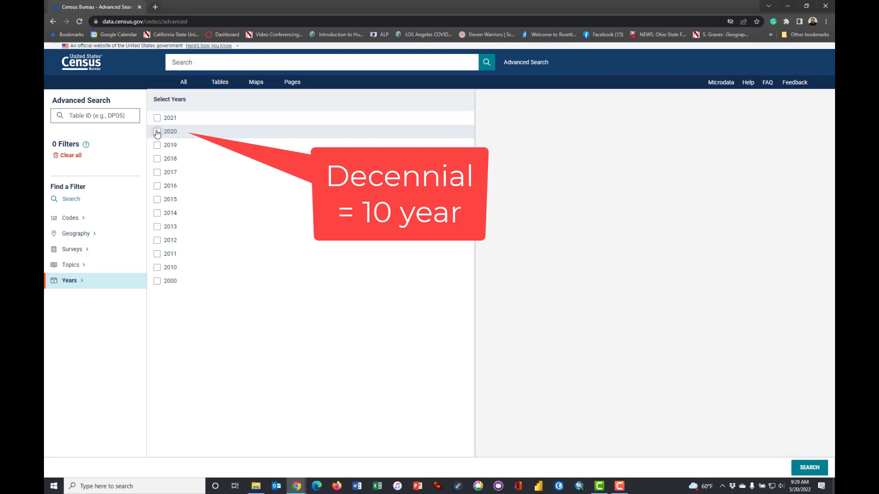
pyautogui.click(157, 132)
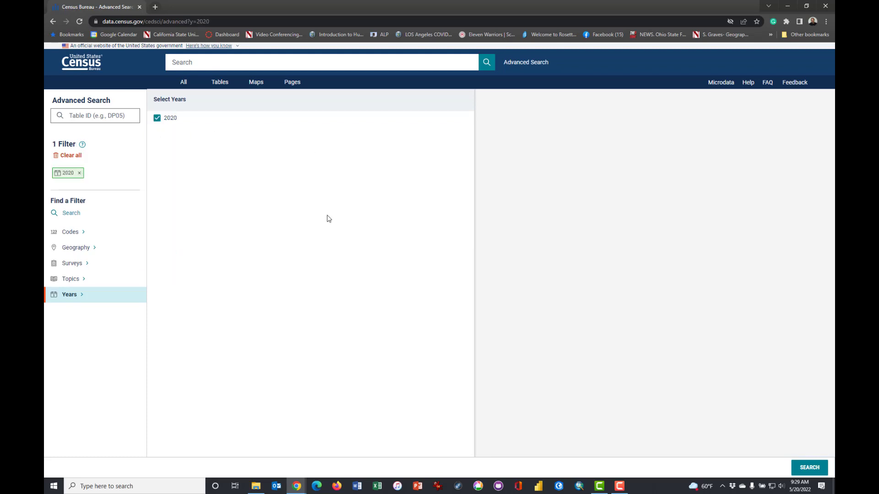
# Step: Show the Geography filter choices in the Find a Filter sidebar
pyautogui.click(82, 253)
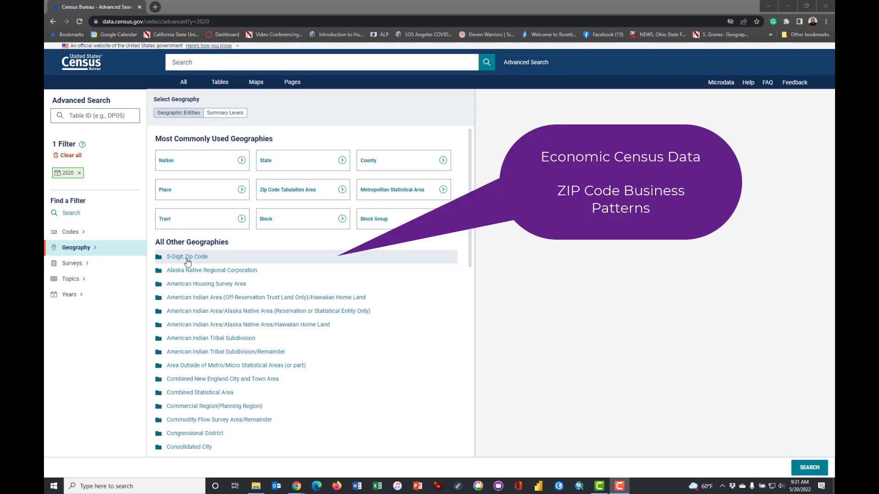
# Step: Filter geography to Tract > California > All Census Tracts within Los Angeles County
pyautogui.click(183, 221)
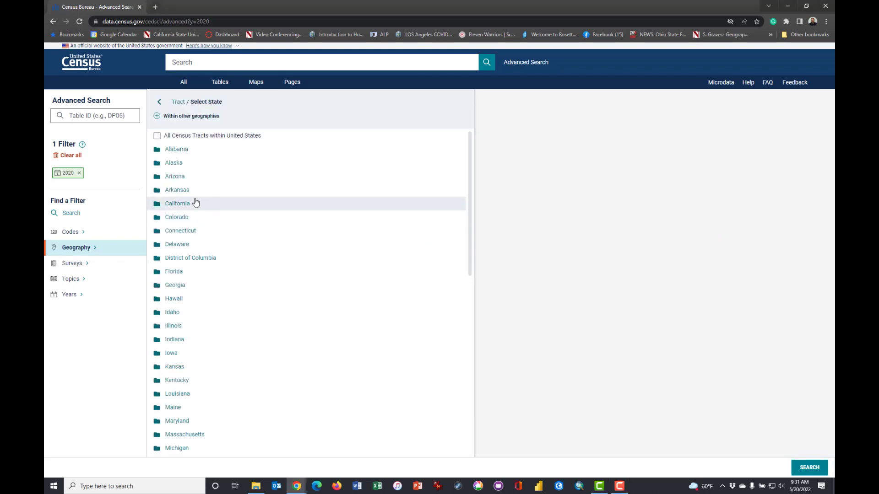
pyautogui.click(181, 205)
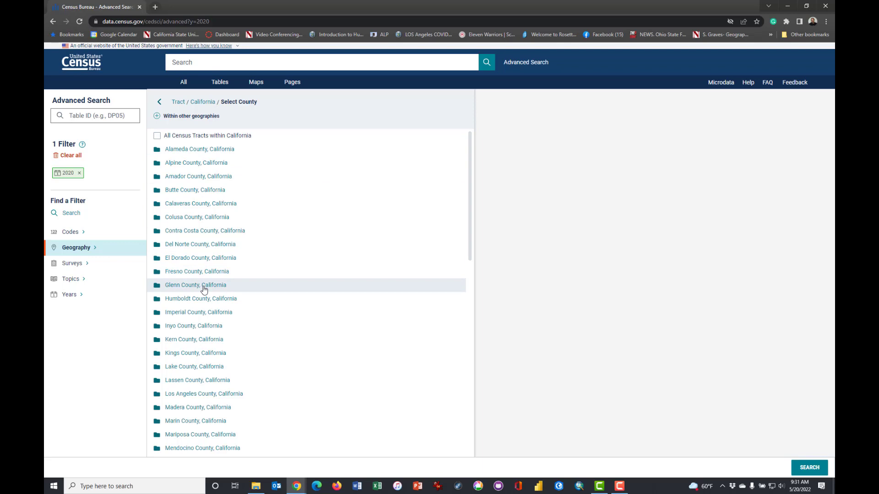
pyautogui.scroll(-3, 202, 283)
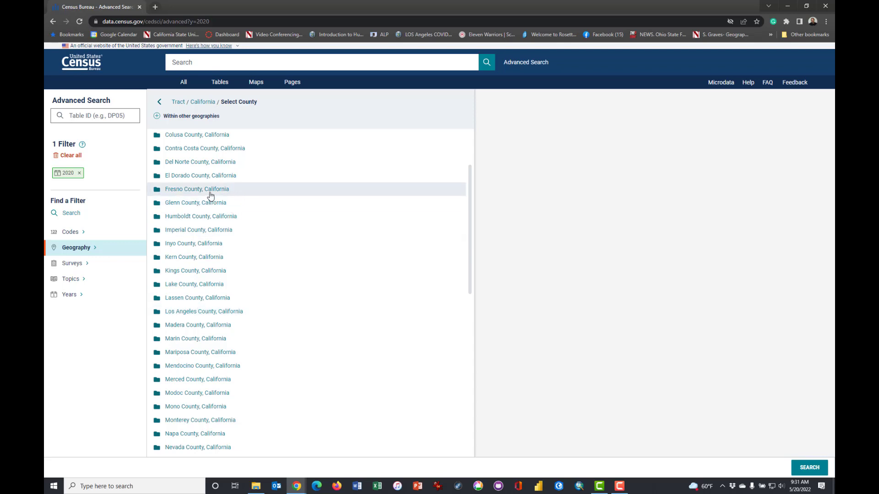
pyautogui.click(199, 313)
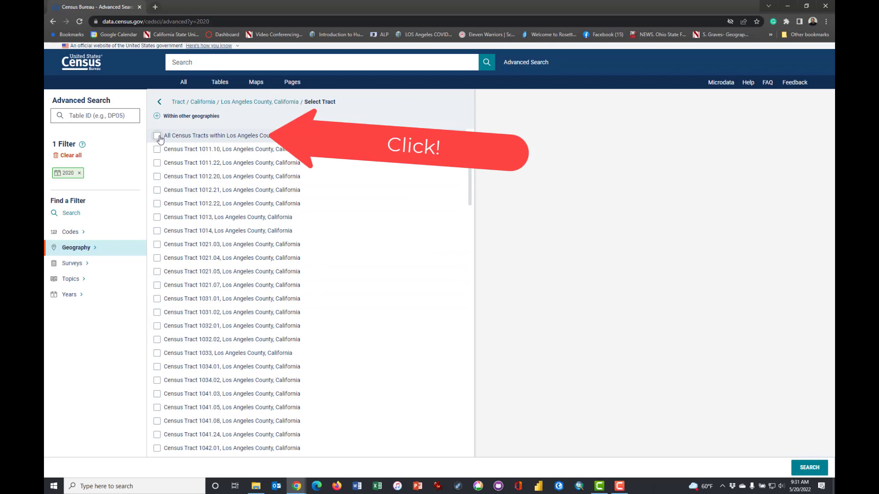
pyautogui.click(157, 136)
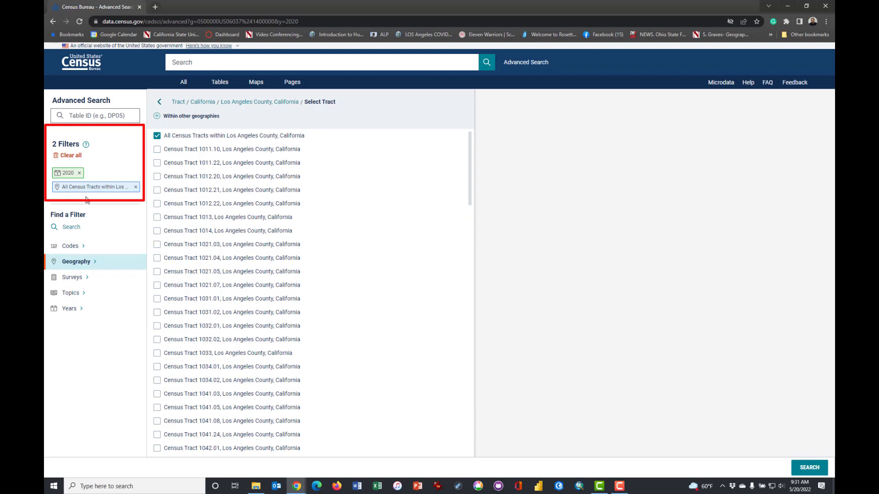
# Step: Tick the Race and Ethnicity topic under Topics
pyautogui.click(75, 298)
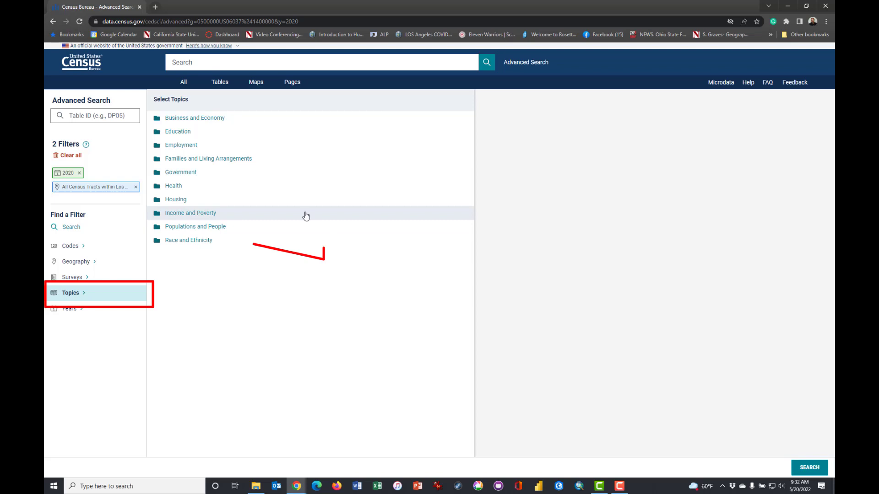
pyautogui.click(190, 241)
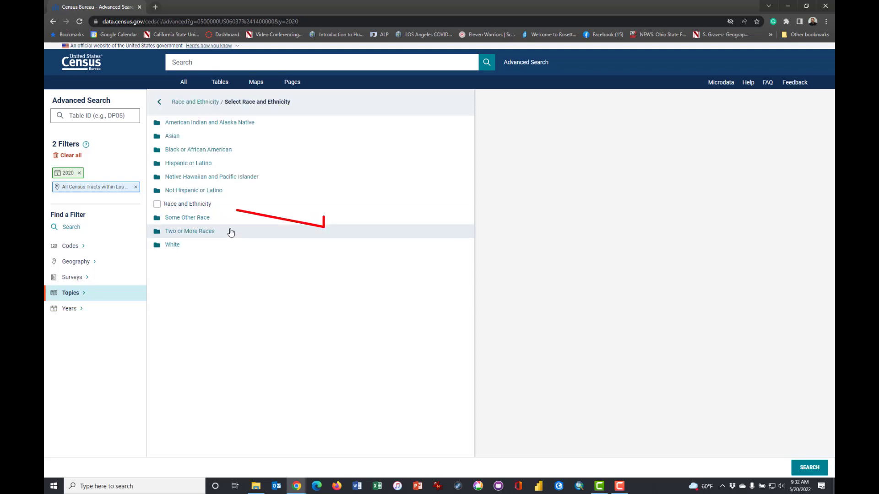
pyautogui.click(157, 206)
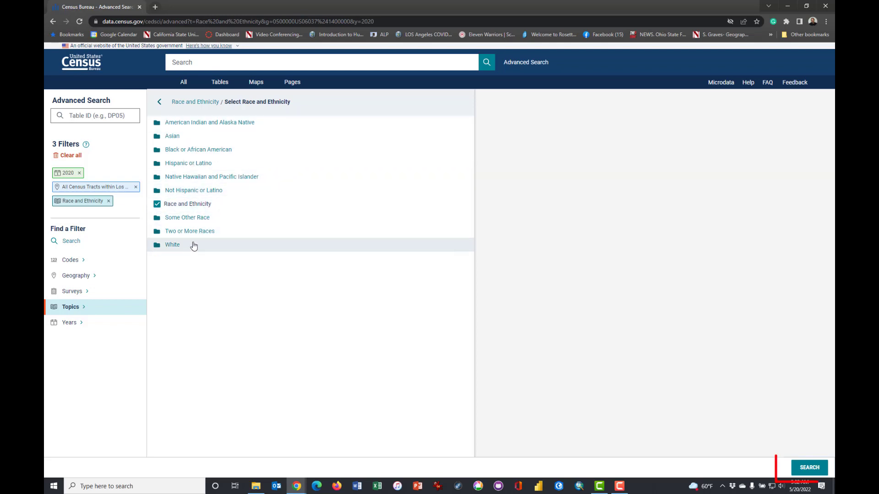
# Step: Run the search and highlight the Decennial Census, American Community Survey and DEC Redistricting labels
pyautogui.click(807, 474)
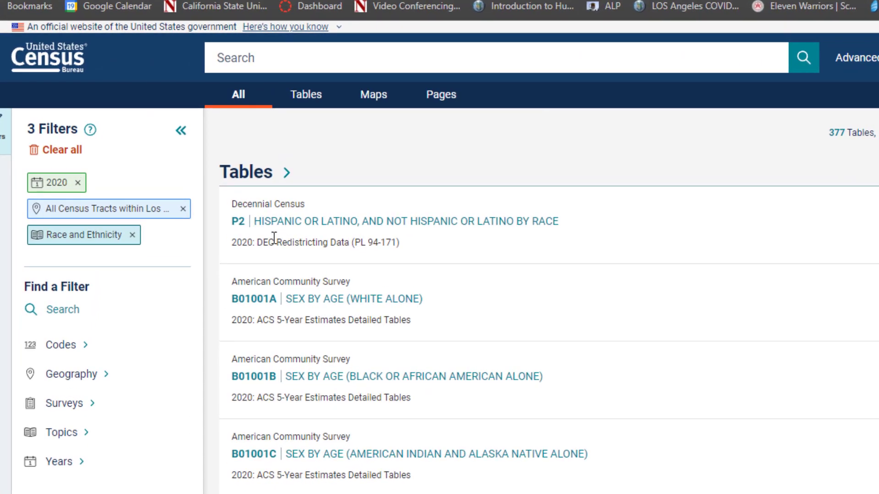
pyautogui.moveTo(230, 204); pyautogui.dragTo(299, 205)
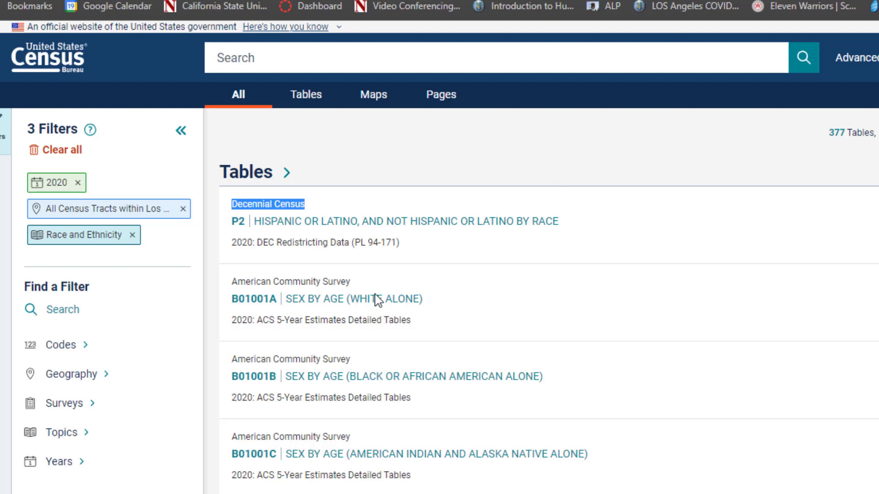
pyautogui.moveTo(366, 290); pyautogui.dragTo(231, 284)
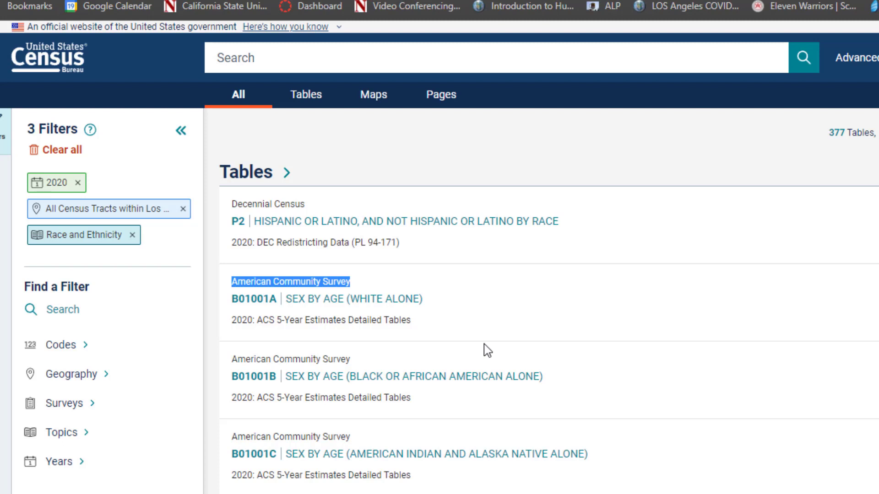
pyautogui.moveTo(304, 321); pyautogui.dragTo(350, 320)
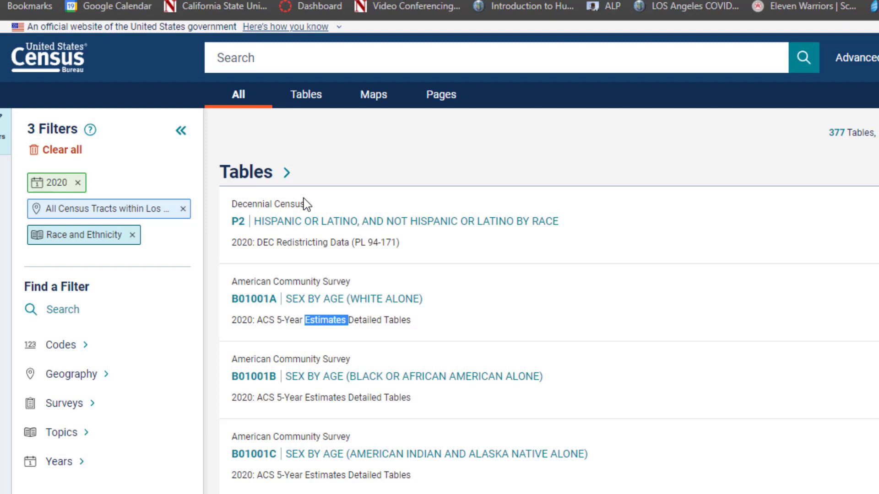
pyautogui.moveTo(305, 204); pyautogui.dragTo(231, 210)
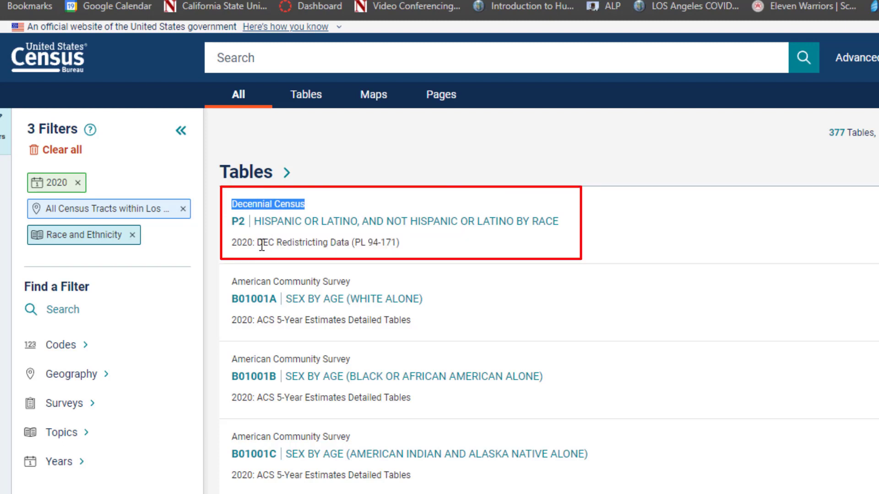
pyautogui.moveTo(257, 243); pyautogui.dragTo(403, 242)
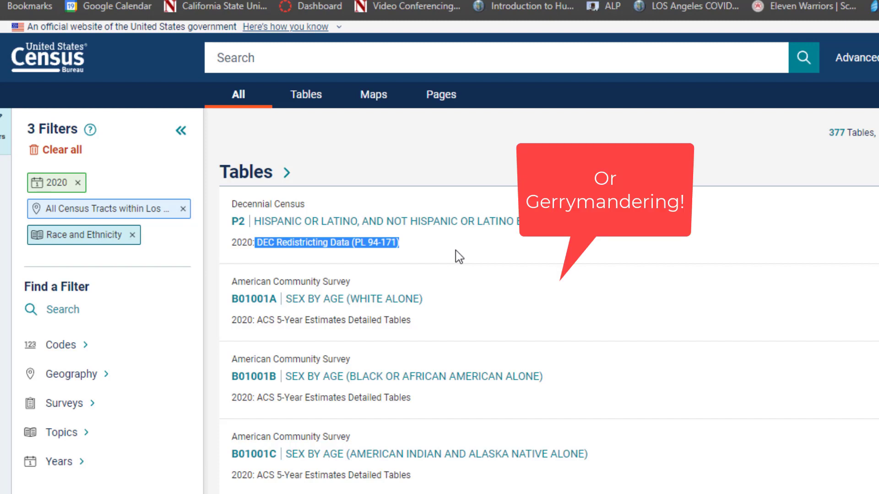
pyautogui.click(466, 229)
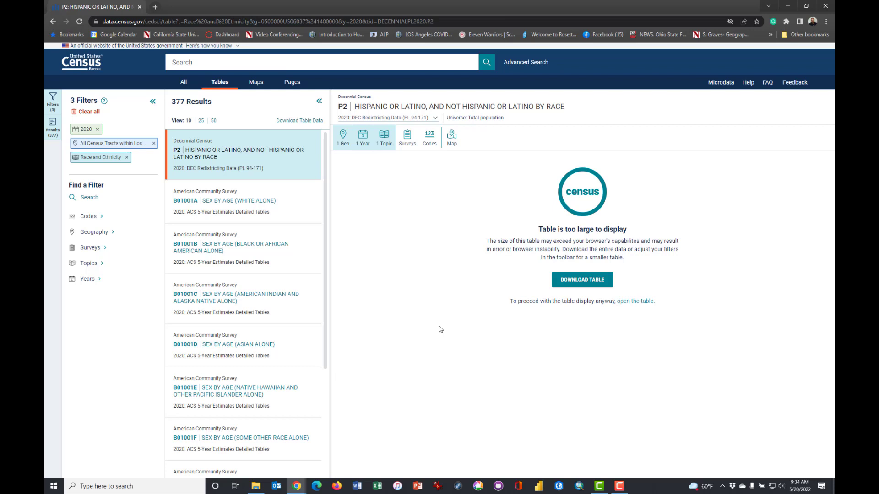
# Step: Start the P2 table download, keeping the 2020 vintage checked
pyautogui.click(590, 283)
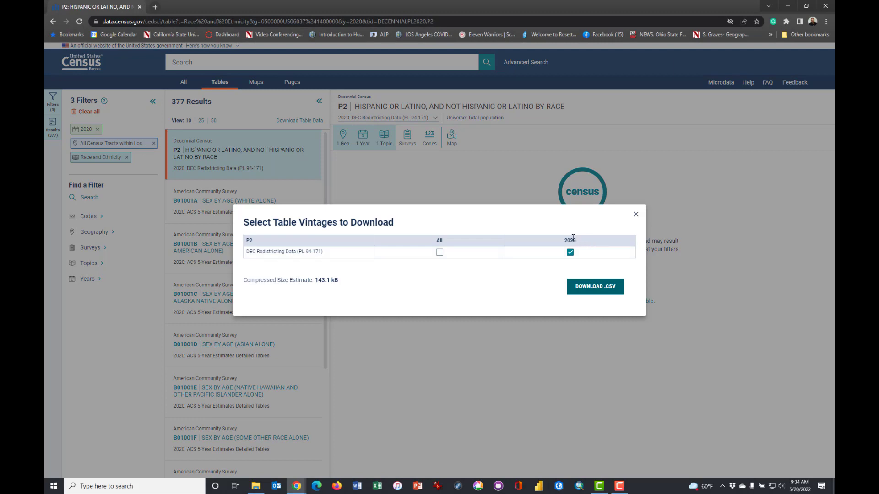
pyautogui.moveTo(563, 241); pyautogui.dragTo(578, 242)
# Step: Download the 2020 P2 CSV and save it as LACOUNTY_TRACTS_ETH_2020.zip in Downloads
pyautogui.click(608, 292)
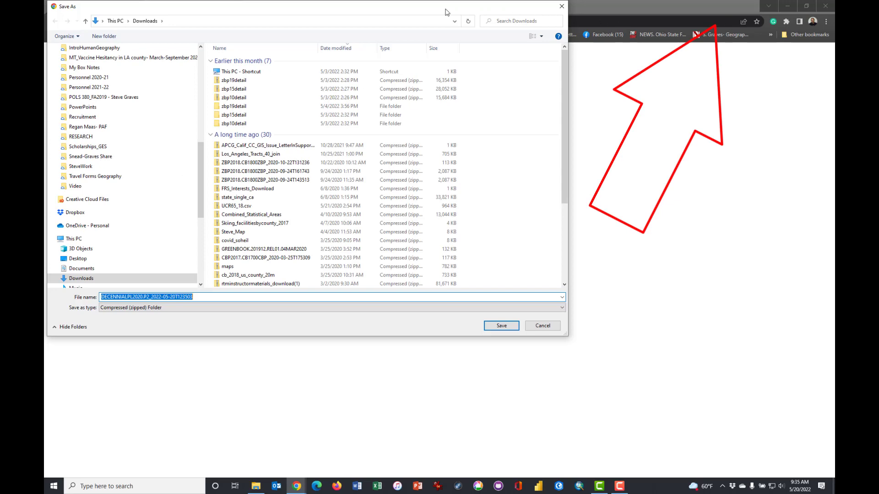
pyautogui.moveTo(446, 12); pyautogui.dragTo(523, 63)
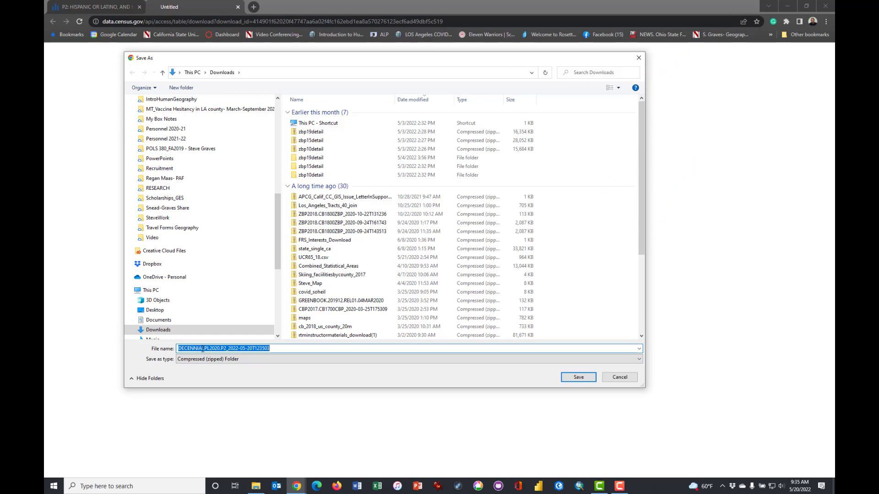
pyautogui.click(274, 348)
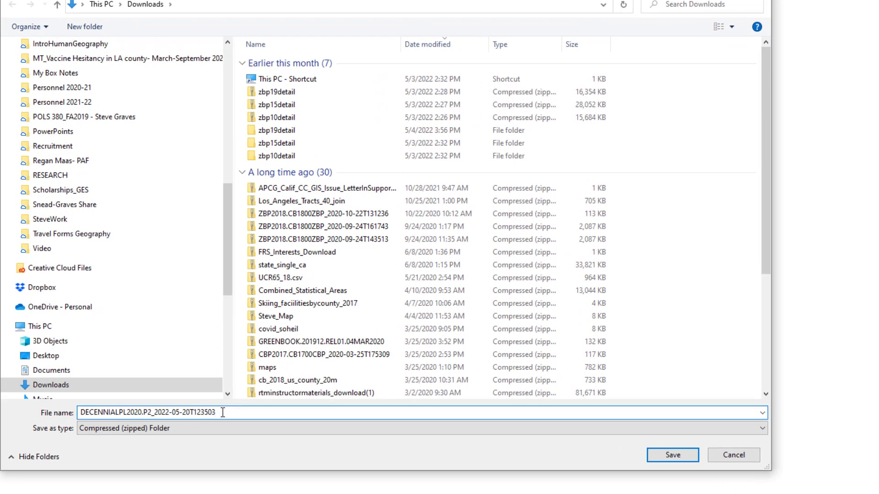
pyautogui.moveTo(229, 403); pyautogui.dragTo(26, 412)
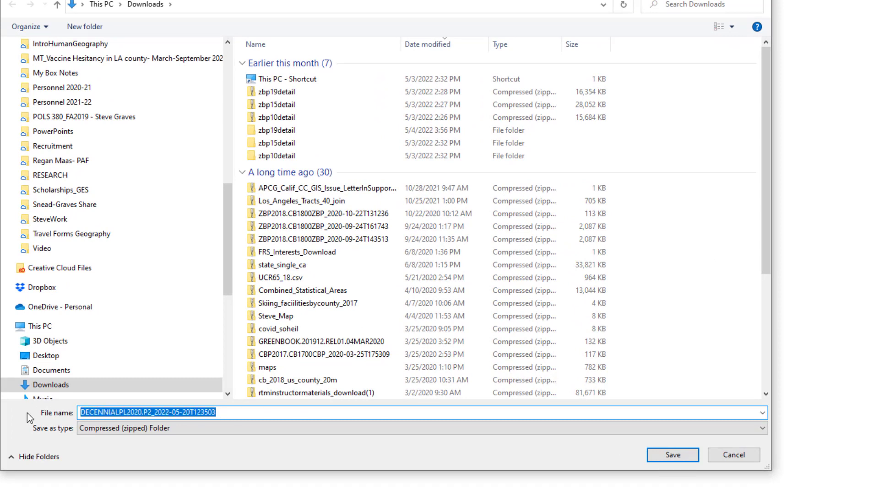
pyautogui.write('LA')
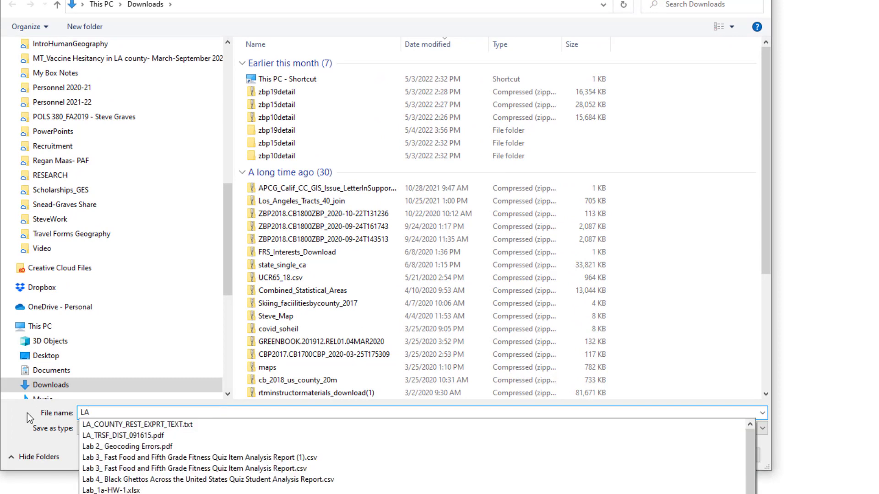
pyautogui.write('CUNTY')
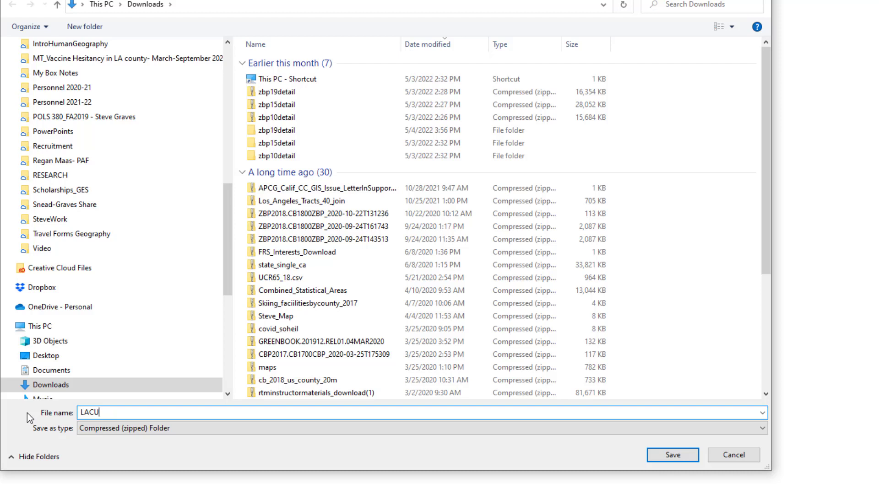
pyautogui.press('BackSpace')
pyautogui.write('OUNTY_TRACTS_ETH_2020')
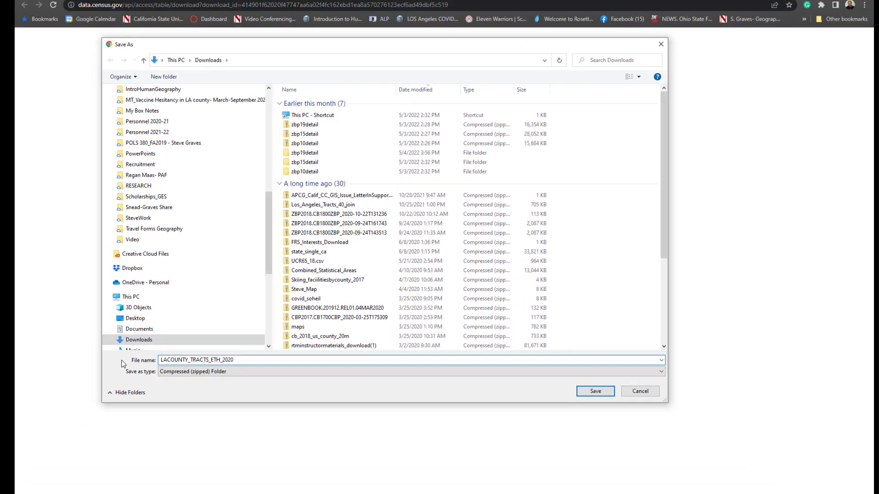
pyautogui.press('Return')
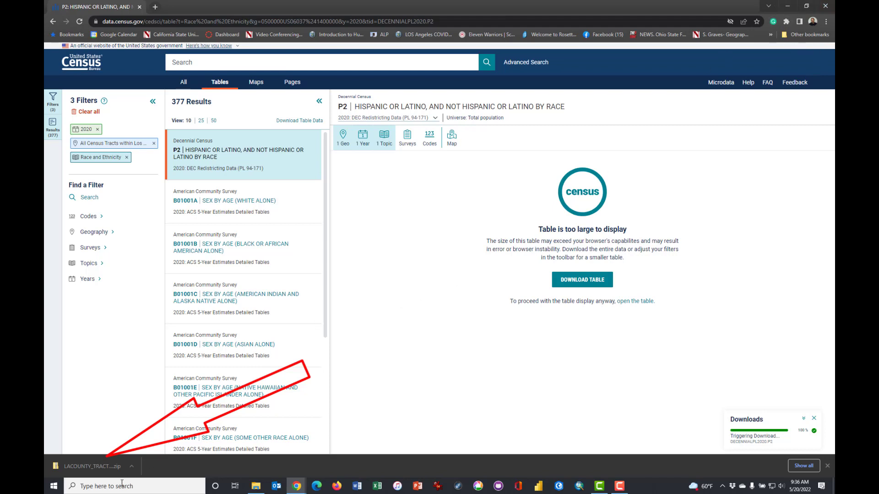
# Step: Bring up the context menu for the downloaded LACOUNTY_TRACTS_ETH_2020.zip in Chrome's download shelf
pyautogui.rightClick(108, 466)
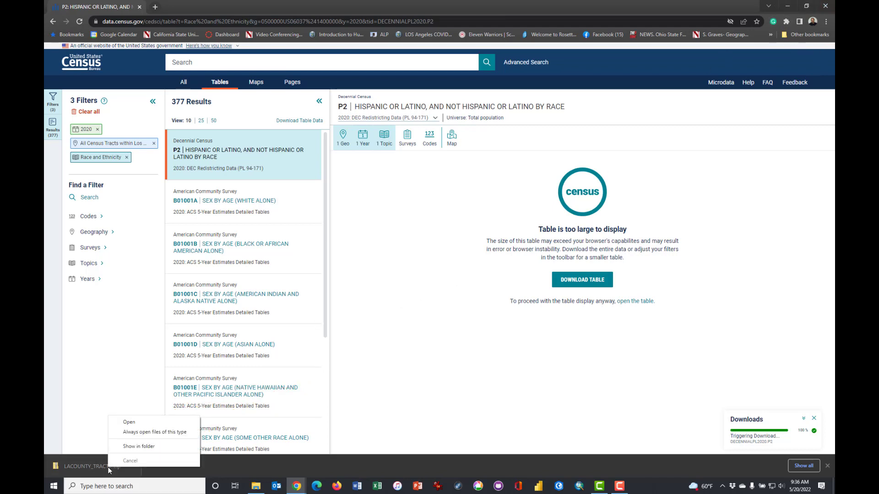
# Step: Show the downloaded LACOUNTY_TRACTS_ETH_2020 zip in Downloads and open it to list its files
pyautogui.click(138, 447)
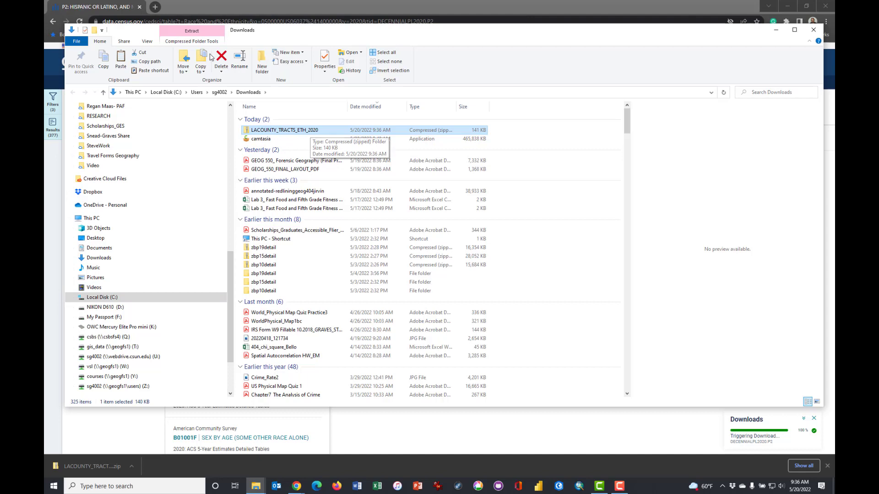
pyautogui.click(193, 32)
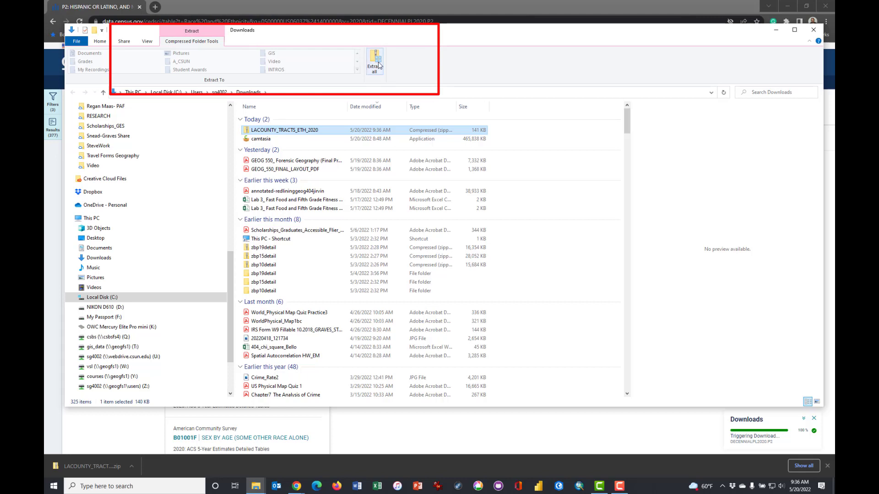
pyautogui.doubleClick(287, 132)
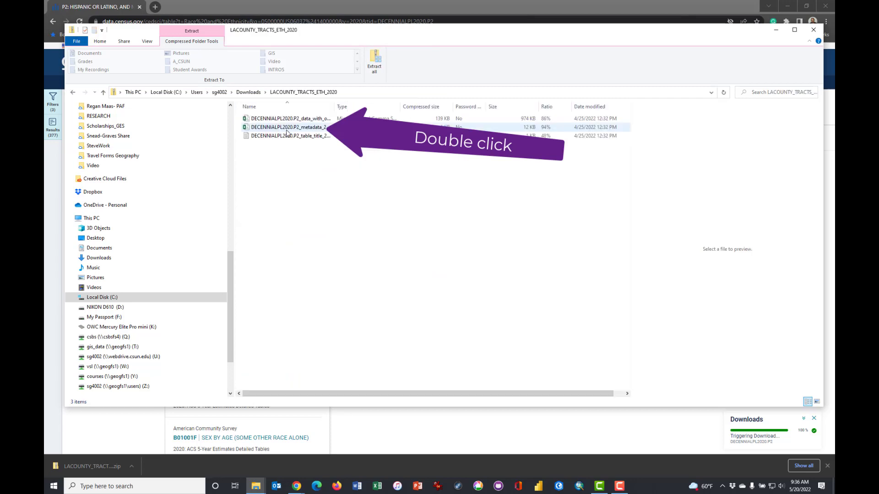
pyautogui.click(289, 135)
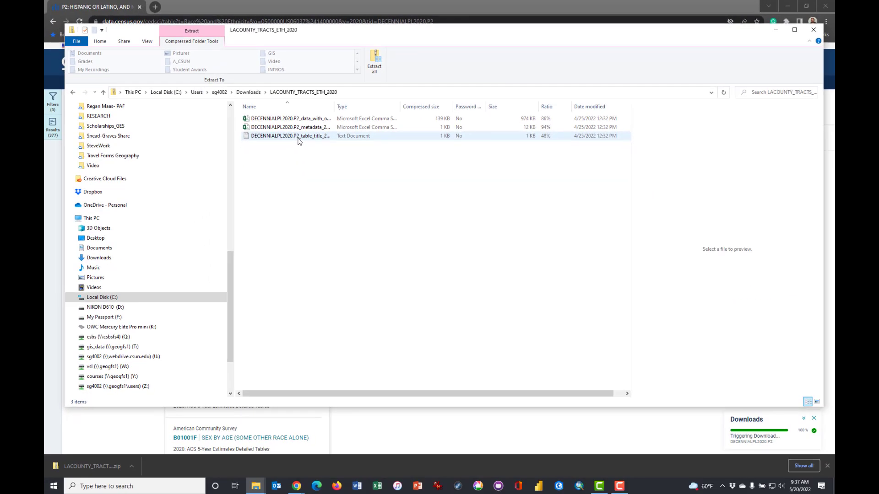
# Step: Read the P2 table title notes in Notepad, then open the metadata CSV in Excel
pyautogui.doubleClick(298, 137)
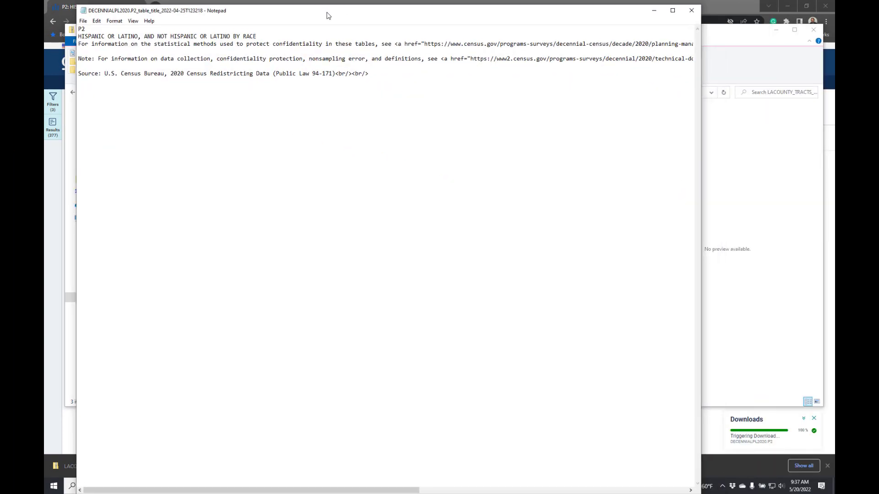
pyautogui.moveTo(328, 29); pyautogui.dragTo(540, 40)
pyautogui.hotkey('alt', 'F4')
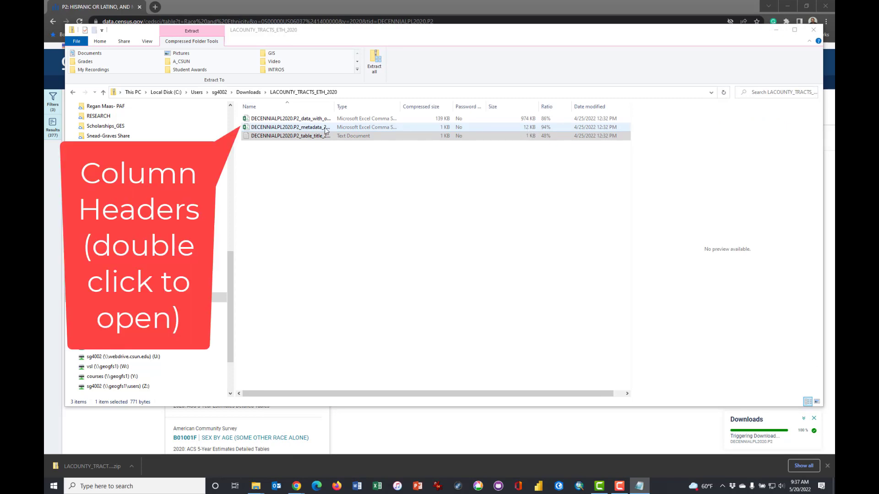
pyautogui.click(290, 130)
pyautogui.doubleClick(291, 130)
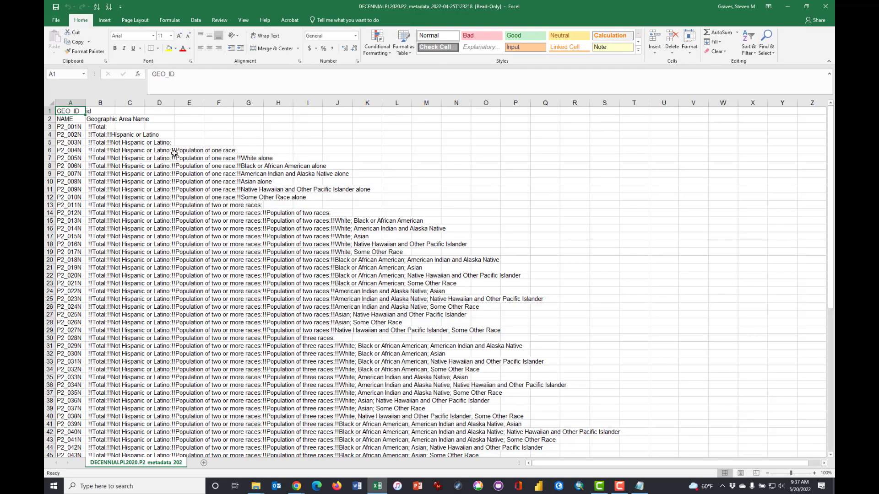
# Step: Inspect the column B labels such as Hispanic or Latino and White alone
pyautogui.moveTo(125, 144); pyautogui.dragTo(126, 223)
pyautogui.moveTo(93, 135); pyautogui.dragTo(118, 179)
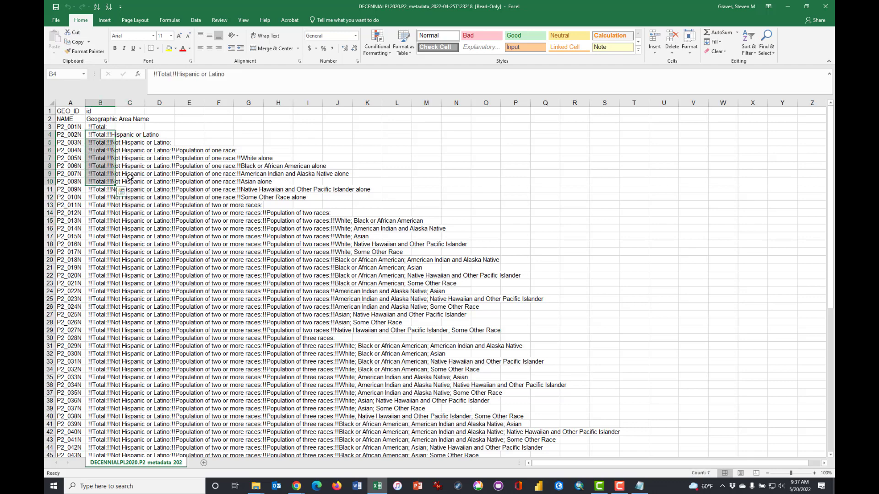
pyautogui.scroll(-10, 128, 178)
pyautogui.scroll(9, 130, 178)
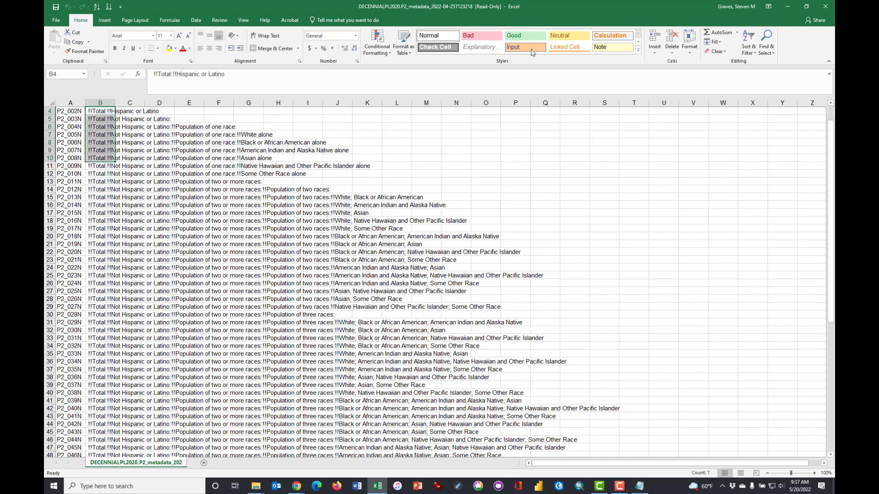
# Step: Close the metadata workbook and open DECENNIALPL2020.P2_data_with_overlays in Excel
pyautogui.click(825, 6)
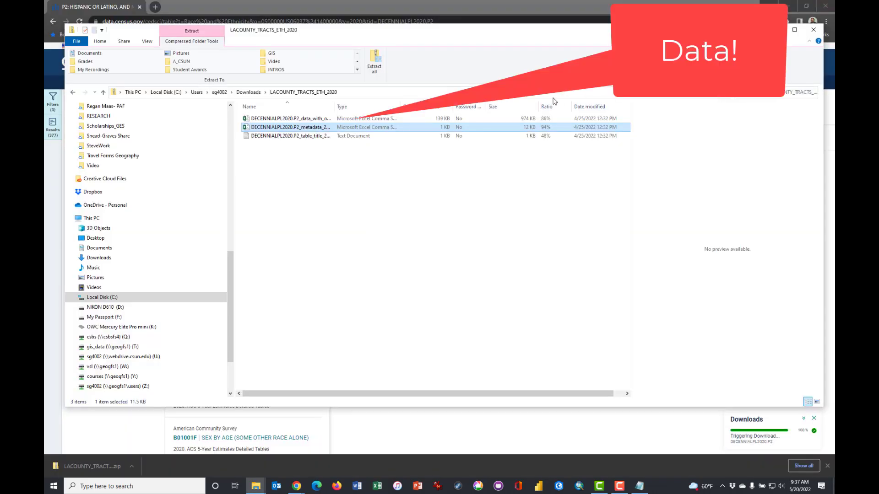
pyautogui.click(322, 120)
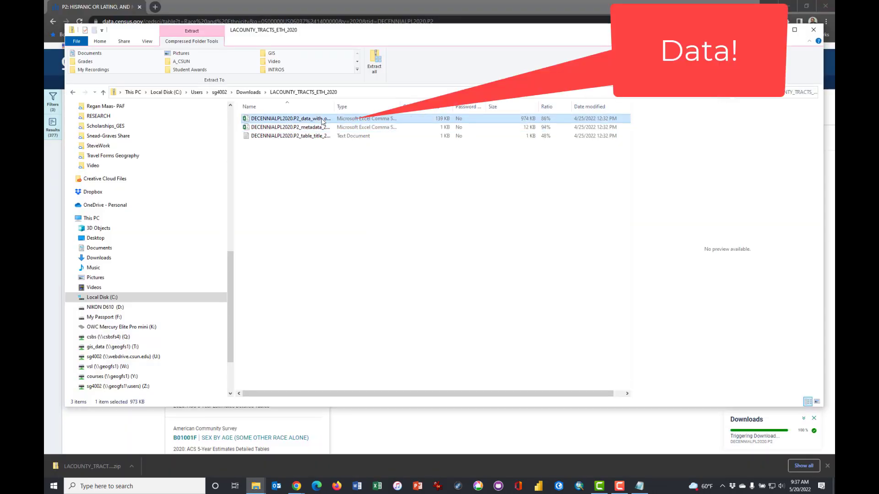
pyautogui.doubleClick(290, 119)
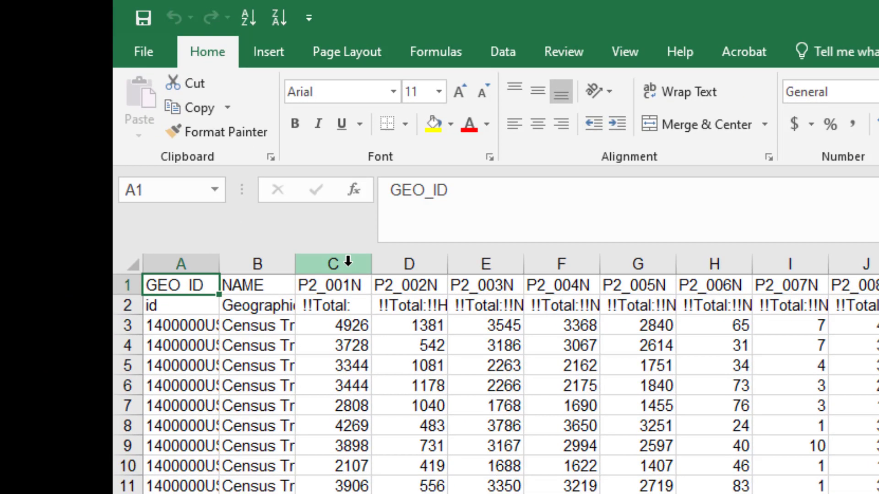
# Step: Widen column D and auto-fit columns E through L to their full row 2 labels
pyautogui.click(350, 262)
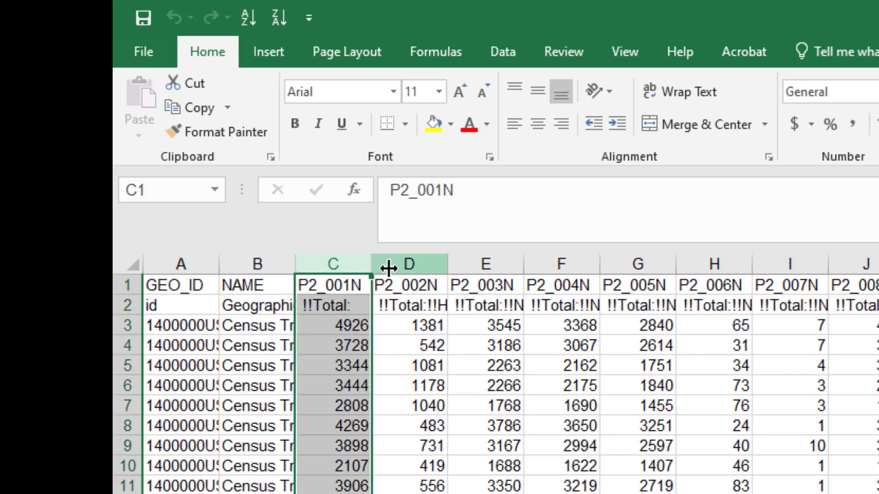
pyautogui.click(408, 265)
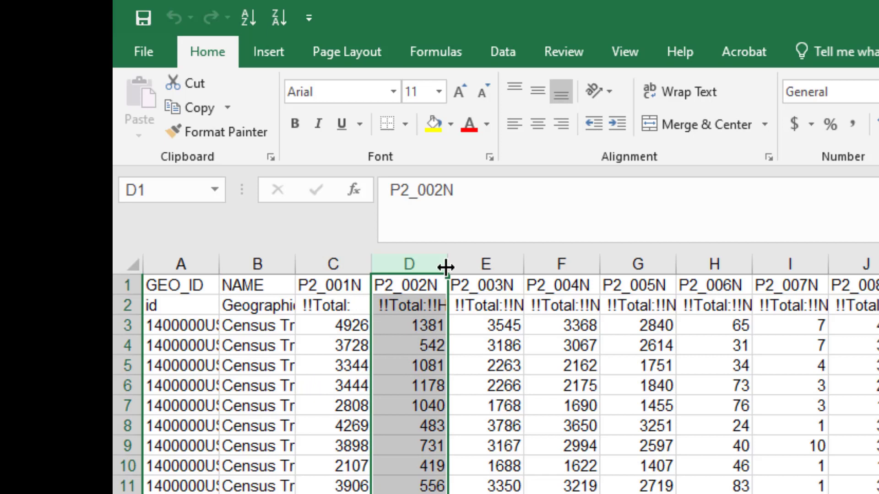
pyautogui.moveTo(445, 267); pyautogui.dragTo(721, 267)
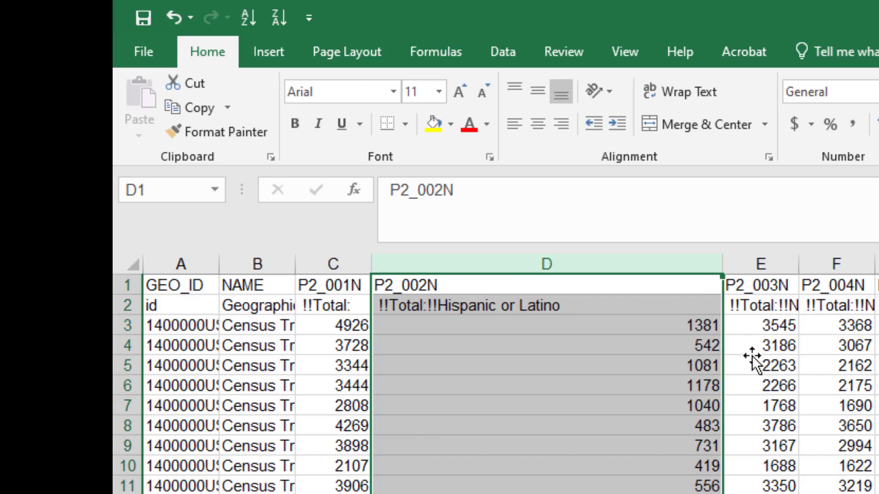
pyautogui.moveTo(761, 264); pyautogui.dragTo(878, 279)
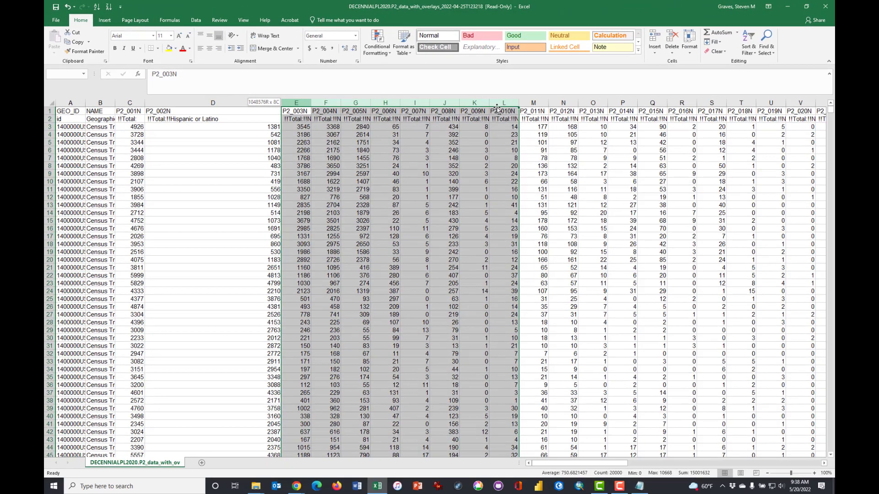
pyautogui.moveTo(497, 108); pyautogui.dragTo(509, 106)
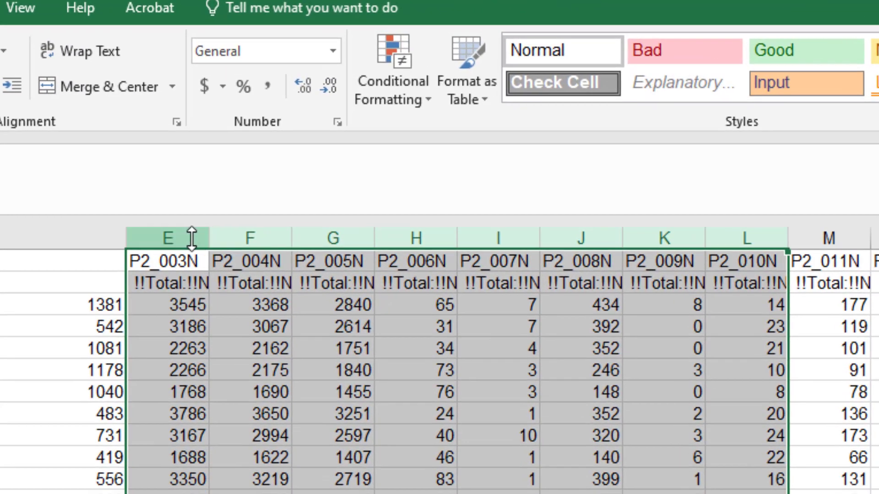
pyautogui.doubleClick(209, 238)
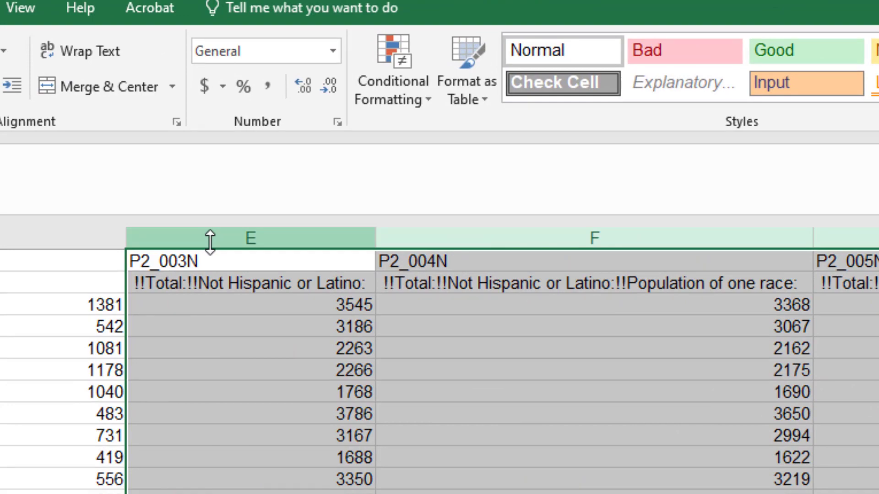
pyautogui.click(92, 283)
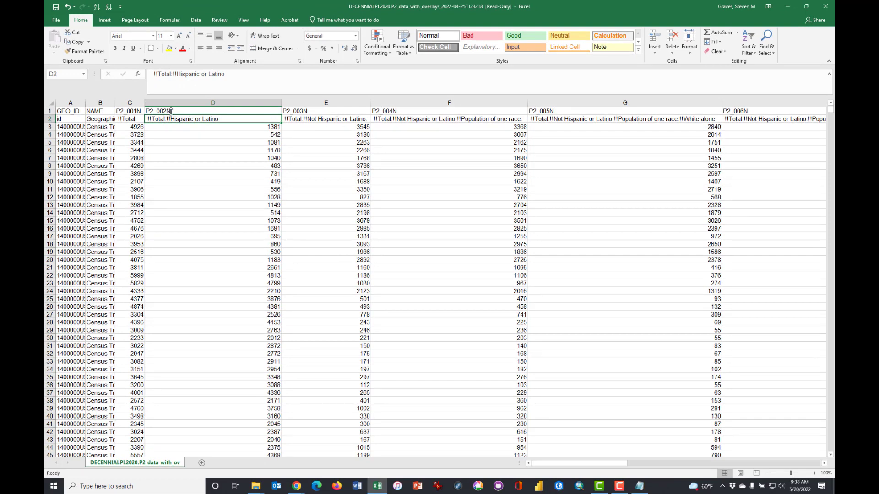
# Step: Delete the variable-code row (GEO_ID, P2_001N…) so the descriptive labels become row 1
pyautogui.click(171, 111)
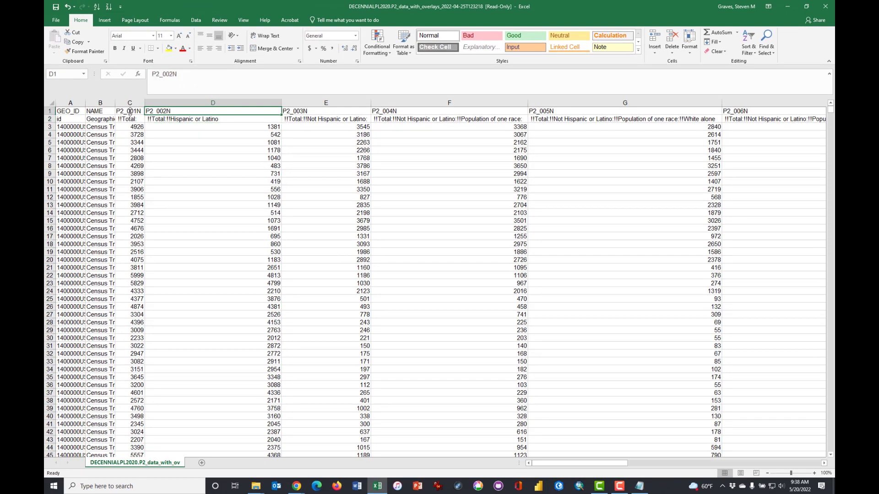
pyautogui.click(49, 111)
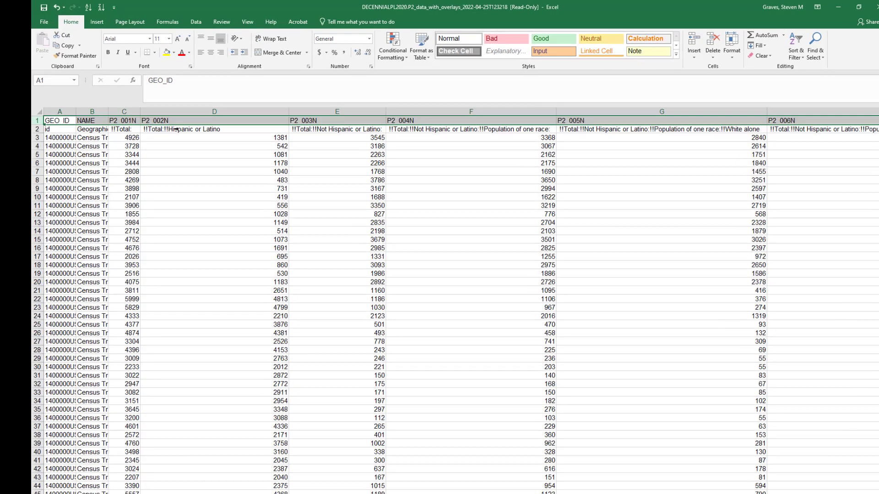
pyautogui.click(156, 118)
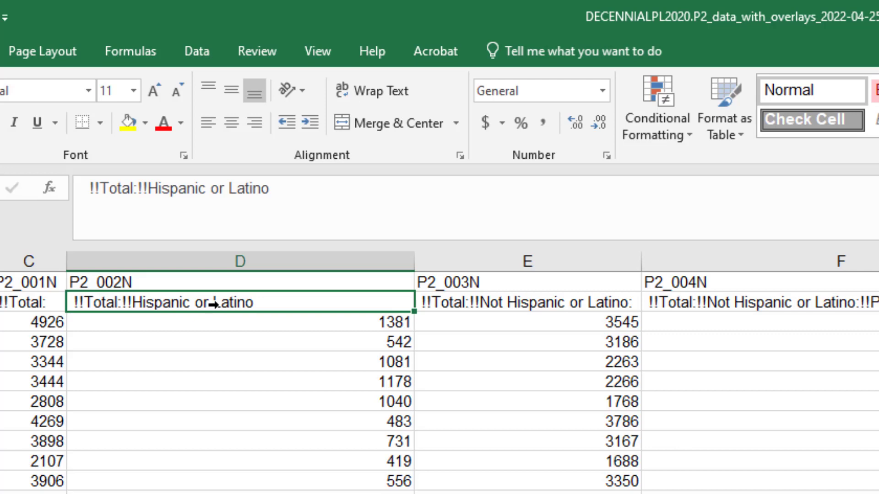
pyautogui.moveTo(213, 304); pyautogui.dragTo(0, 303)
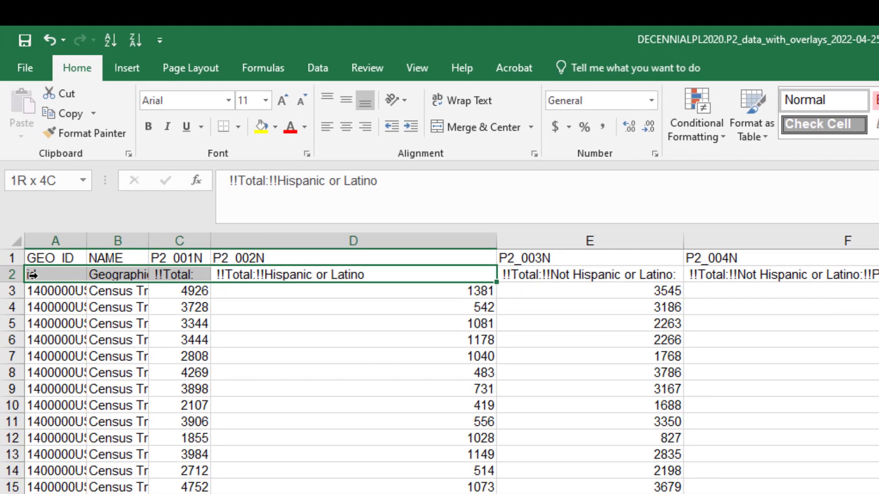
pyautogui.moveTo(32, 274); pyautogui.dragTo(32, 274)
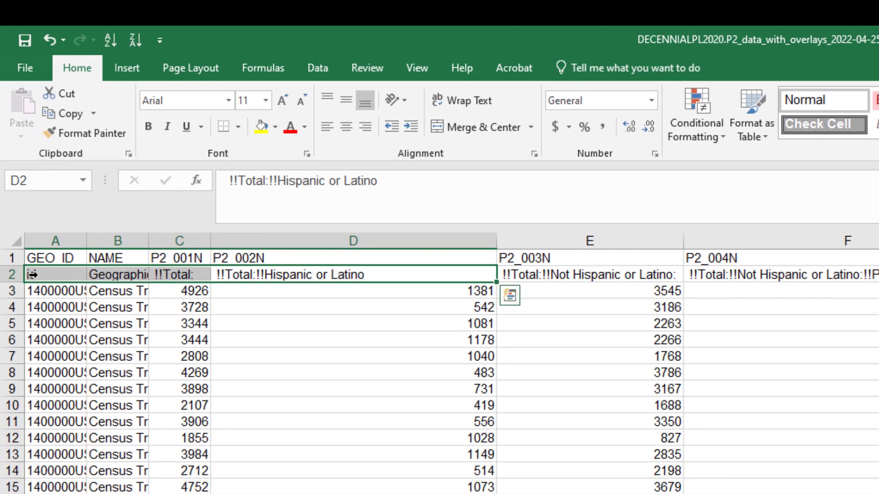
pyautogui.click(12, 259)
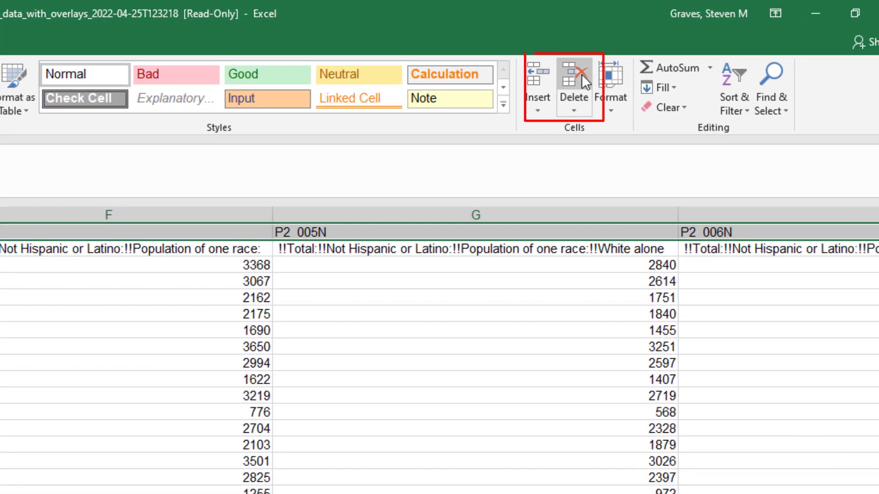
pyautogui.click(581, 74)
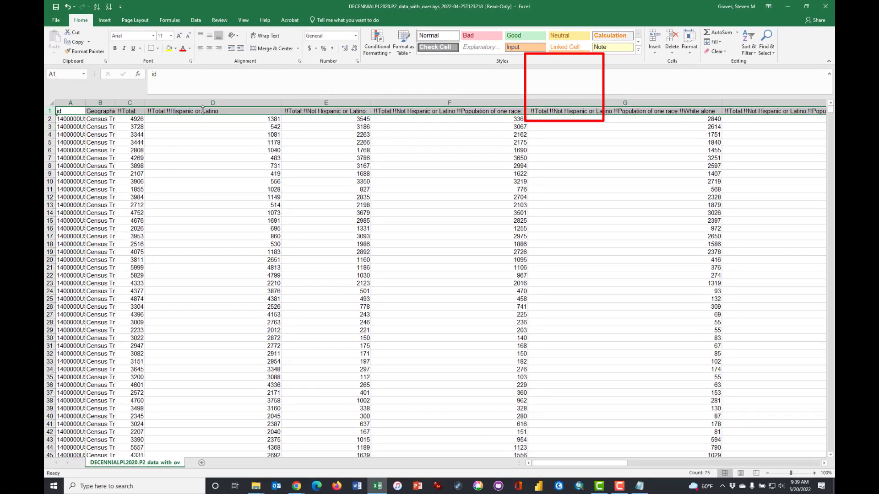
pyautogui.click(202, 111)
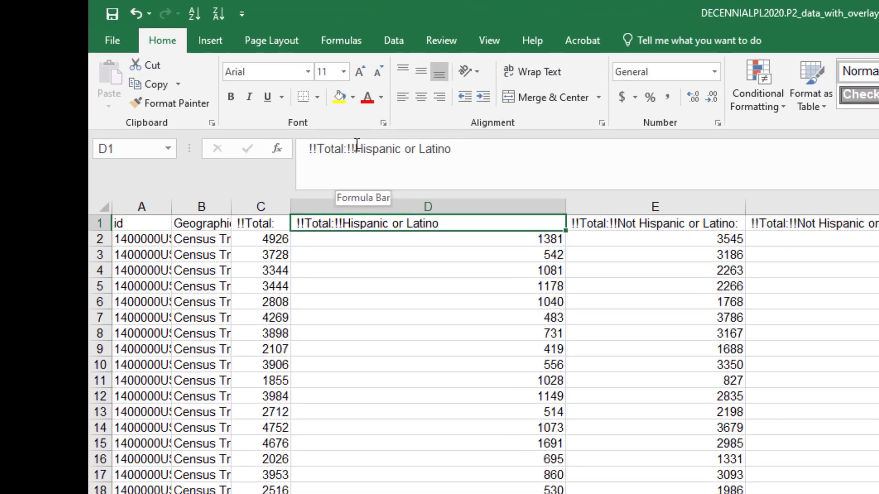
# Step: Copy the !!Total:!! prefix from the D1 header text
pyautogui.moveTo(176, 76); pyautogui.dragTo(163, 72)
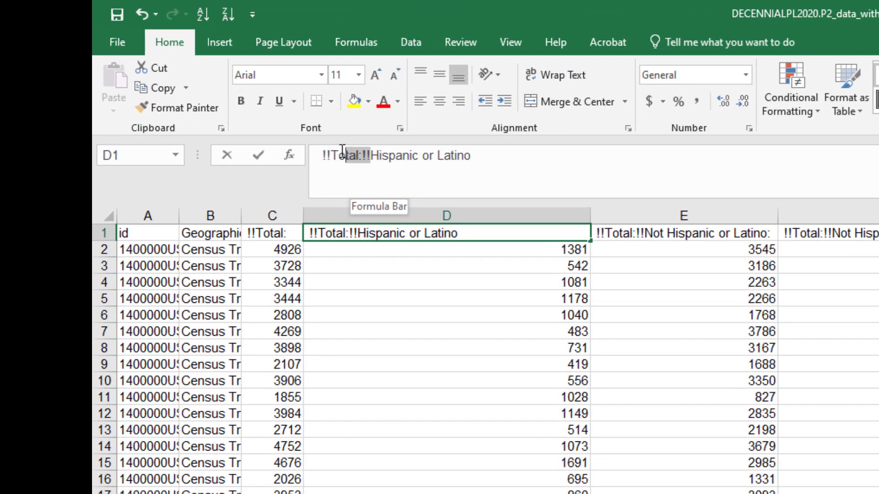
pyautogui.moveTo(342, 151); pyautogui.dragTo(319, 153)
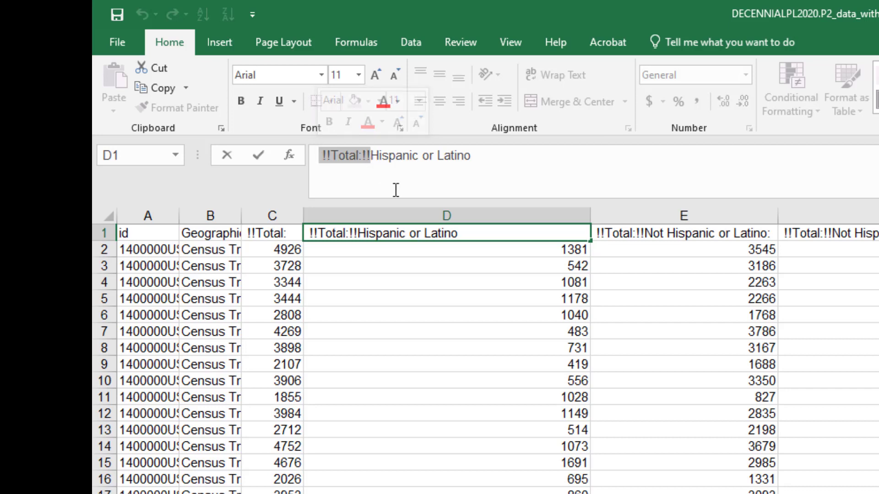
pyautogui.rightClick(354, 156)
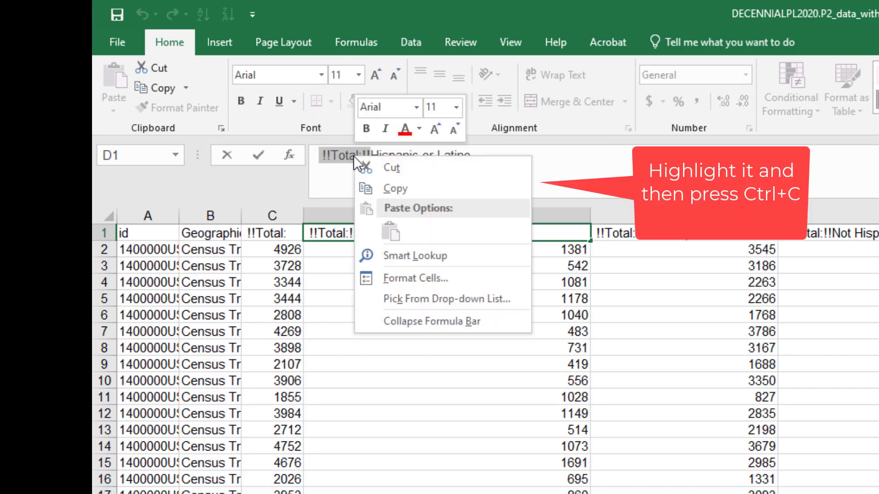
pyautogui.click(383, 187)
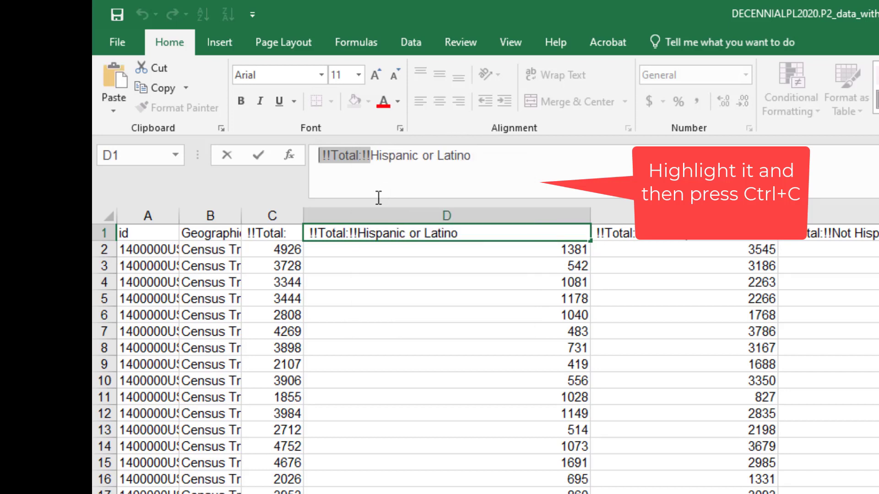
# Step: Select the row 1 headers from D1 through the last column
pyautogui.click(502, 363)
pyautogui.press('Up')
pyautogui.press('Up')
pyautogui.press('Up')
pyautogui.press('Up')
pyautogui.press('Up')
pyautogui.press('Up')
pyautogui.press('Up')
pyautogui.press('Up')
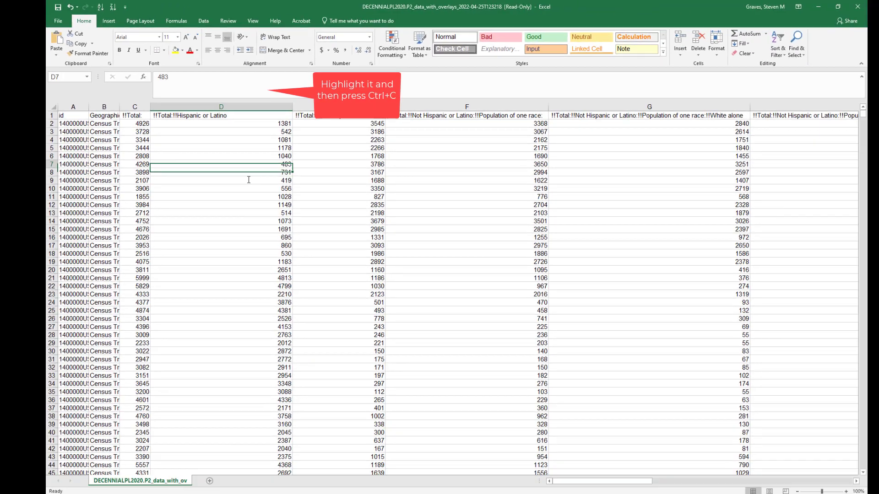
pyautogui.hotkey('ctrl', 'shift', 'Right')
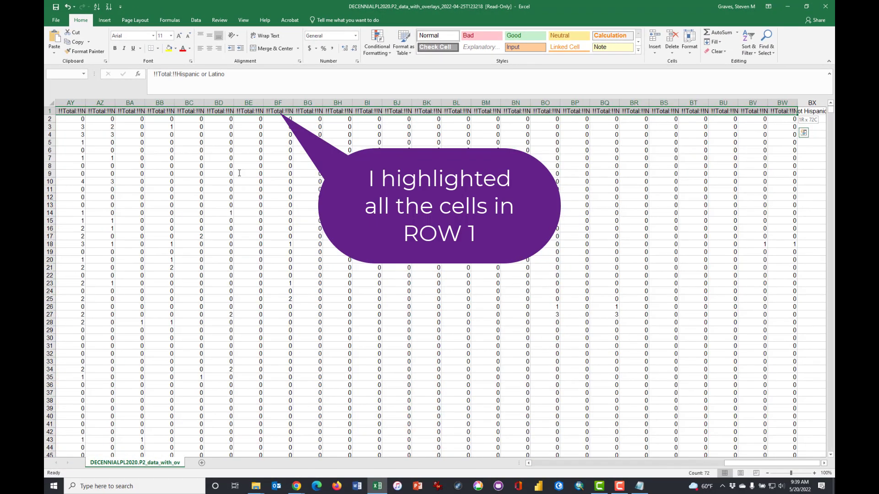
pyautogui.press('Left')
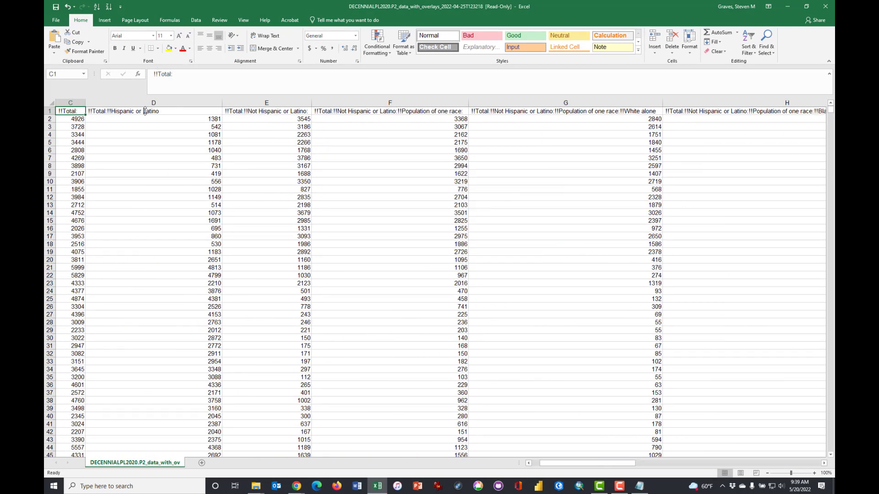
pyautogui.moveTo(145, 111); pyautogui.dragTo(310, 110)
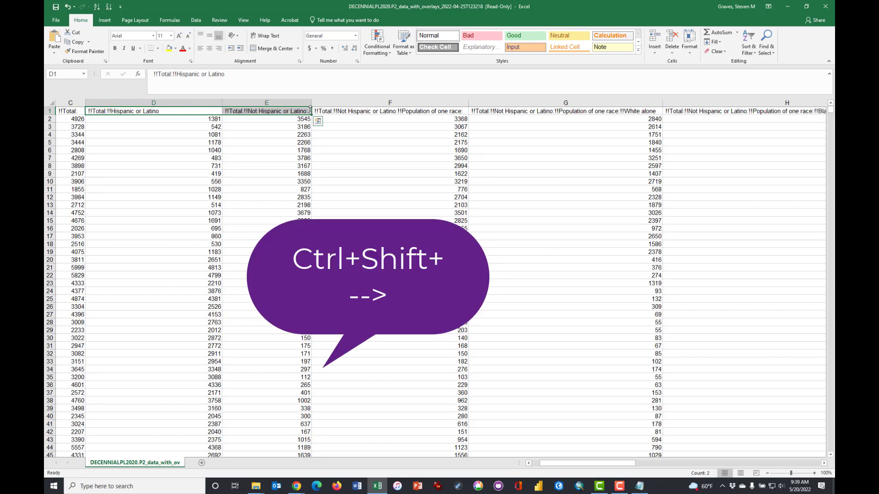
pyautogui.hotkey('ctrl', 'shift', 'Right')
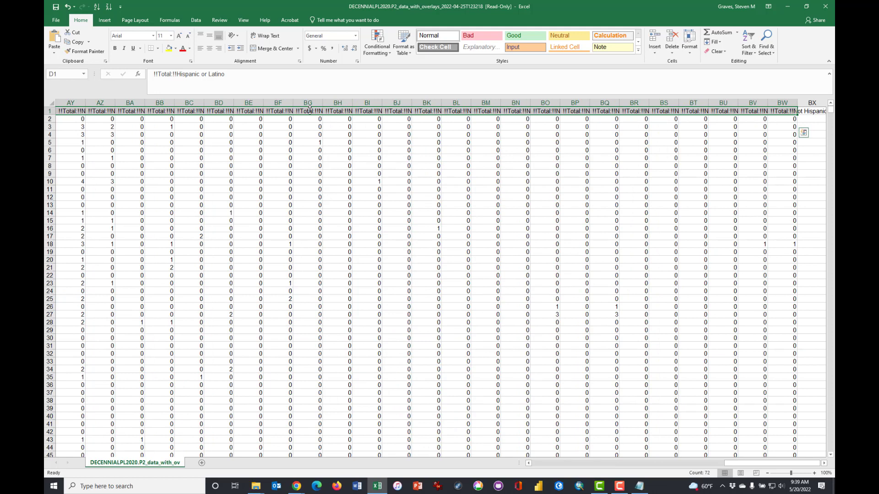
# Step: Replace every '!!Total:!!' in the selected headers with nothing, making 72 replacements
pyautogui.hotkey('ctrl', 'h')
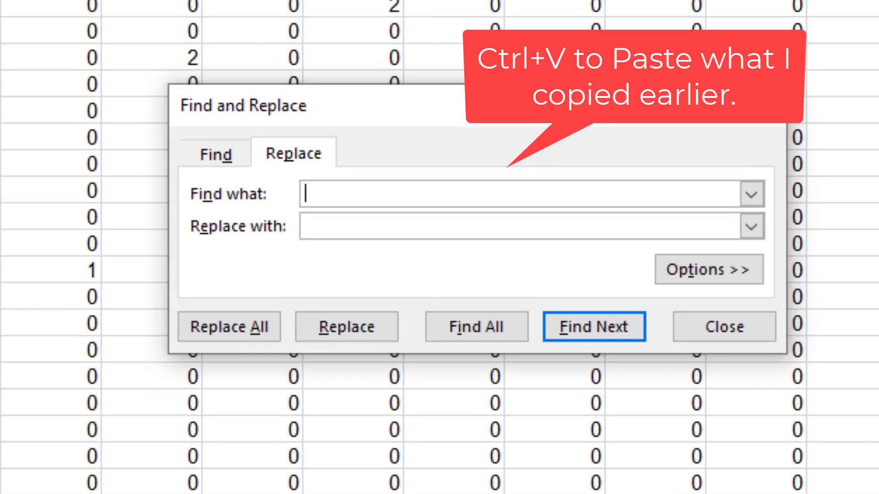
pyautogui.hotkey('ctrl', 'v')
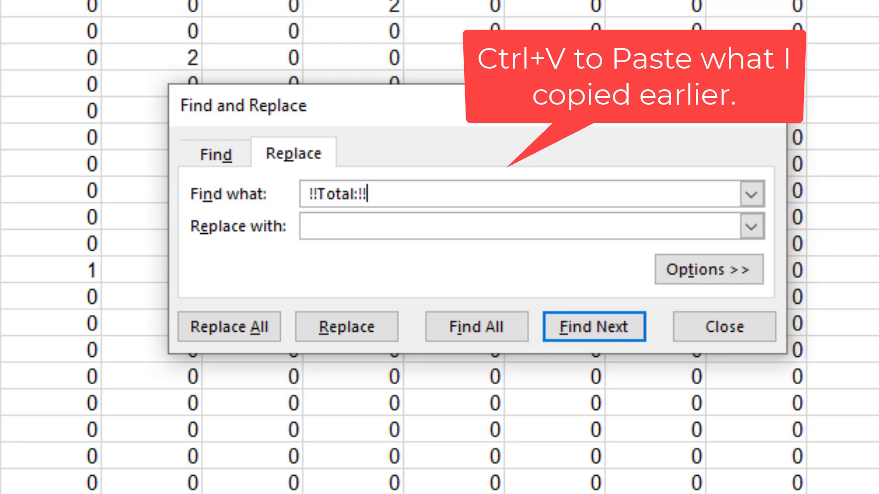
pyautogui.moveTo(441, 110); pyautogui.dragTo(510, 209)
pyautogui.moveTo(475, 37); pyautogui.dragTo(424, 168)
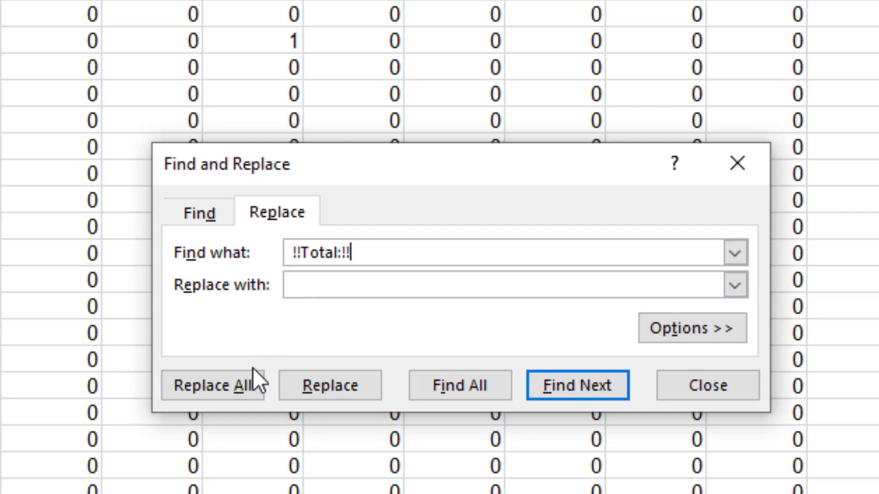
pyautogui.click(248, 387)
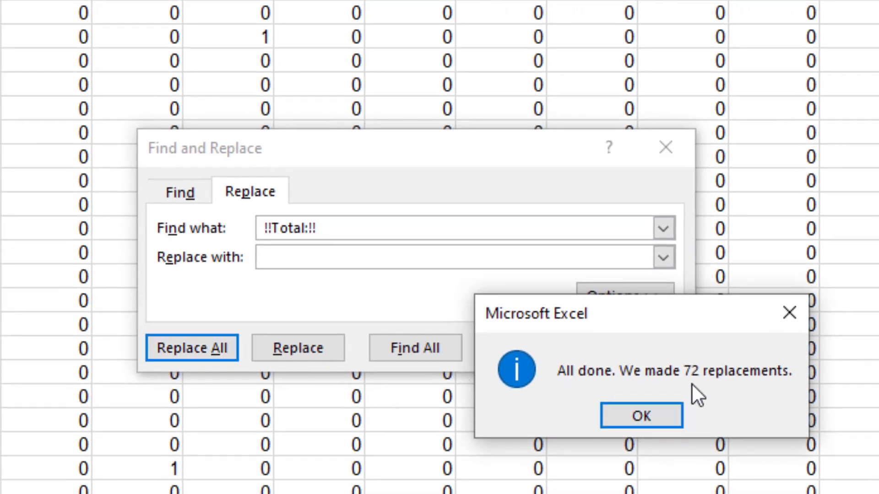
pyautogui.click(655, 414)
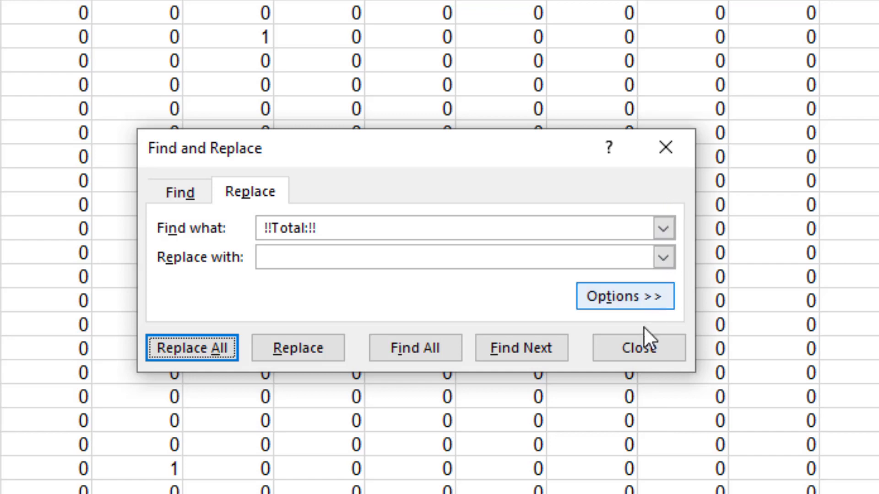
pyautogui.click(641, 346)
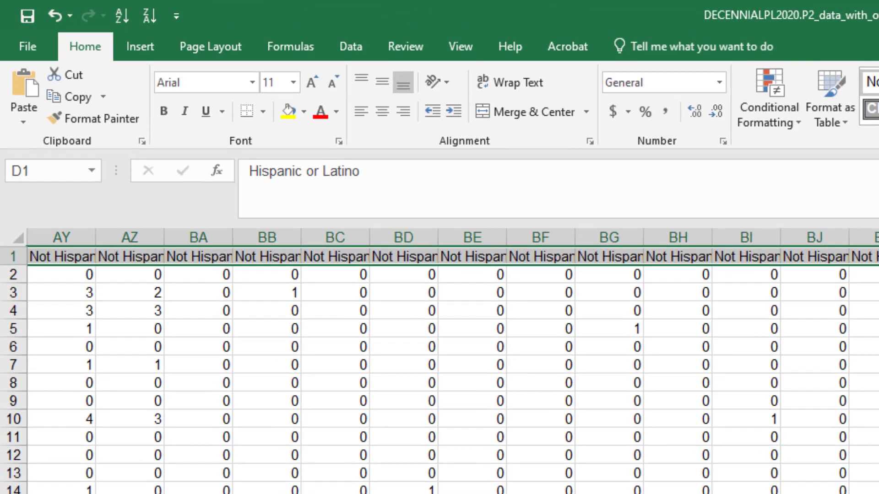
# Step: Narrow the Hispanic or Latino column D and give it the orange Input cell style
pyautogui.hotkey('ctrl', 'Home')
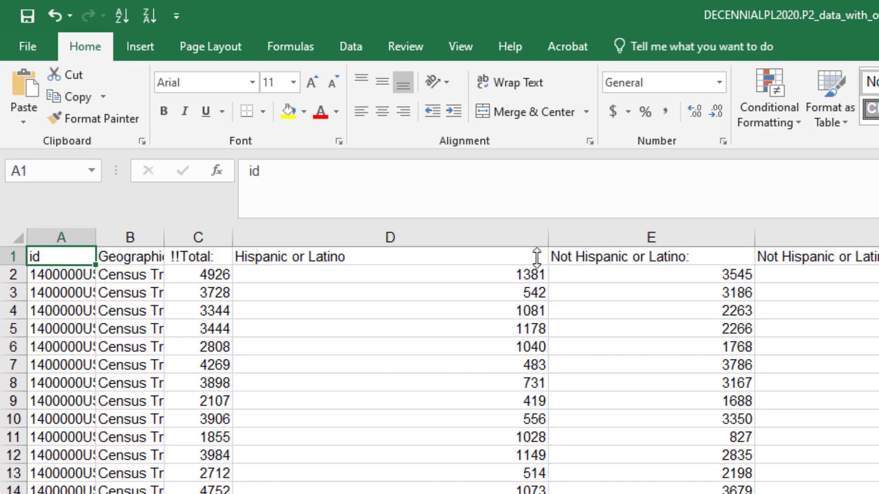
pyautogui.click(207, 255)
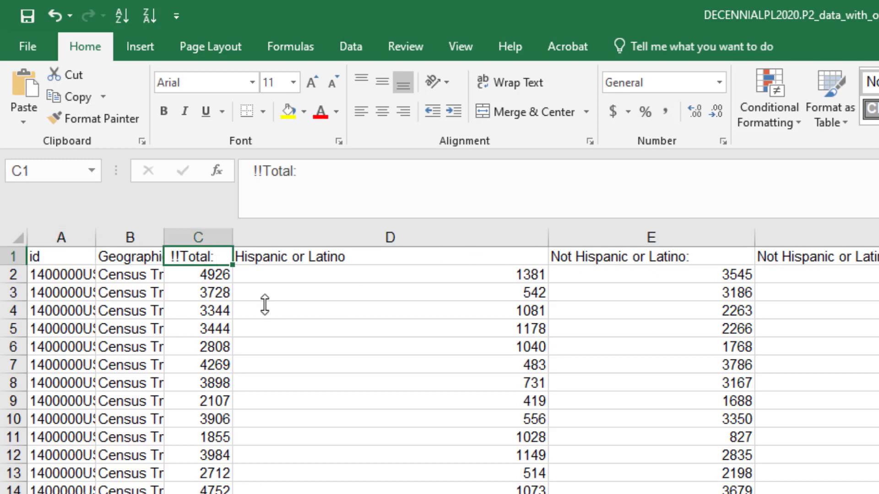
pyautogui.click(325, 276)
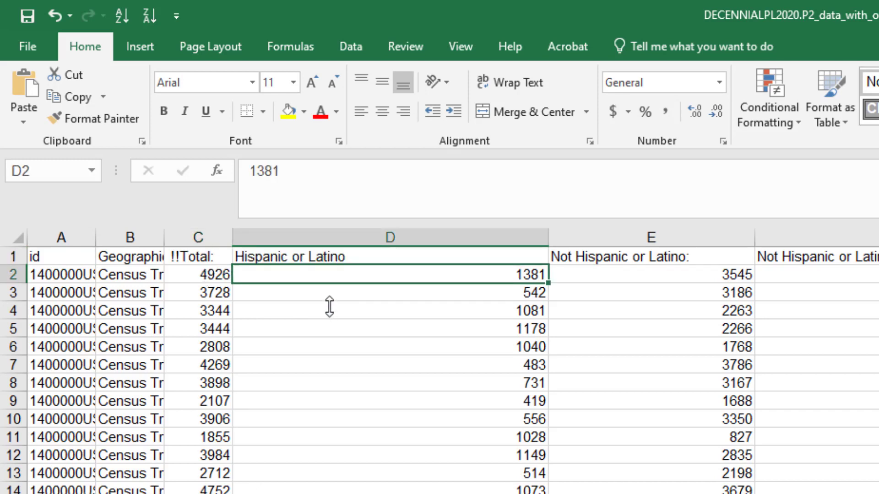
pyautogui.press('Right')
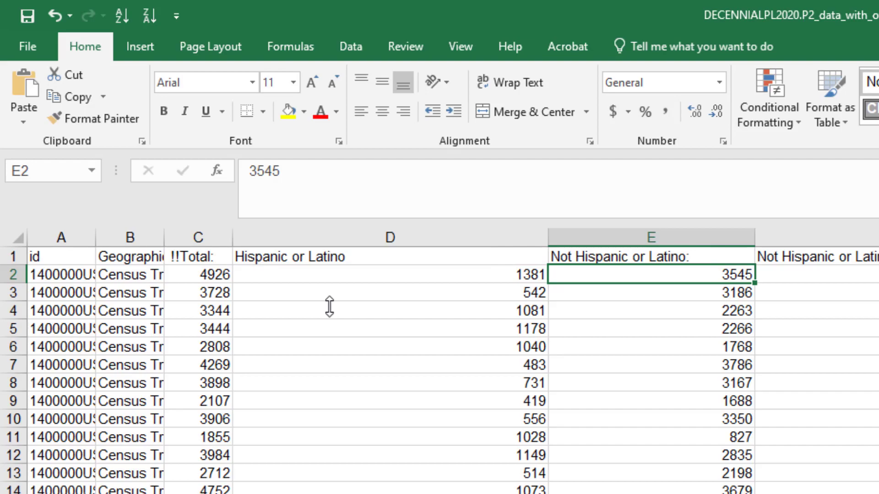
pyautogui.hotkey('shift', 'Left')
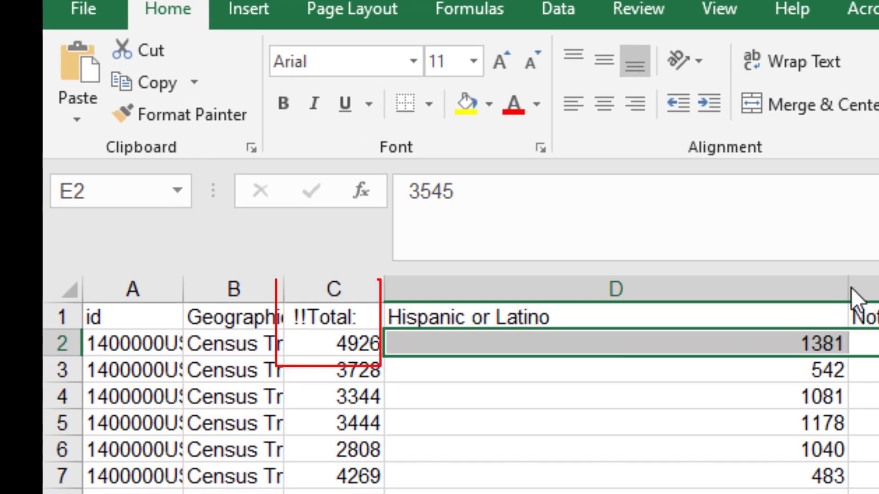
pyautogui.moveTo(849, 289); pyautogui.dragTo(595, 375)
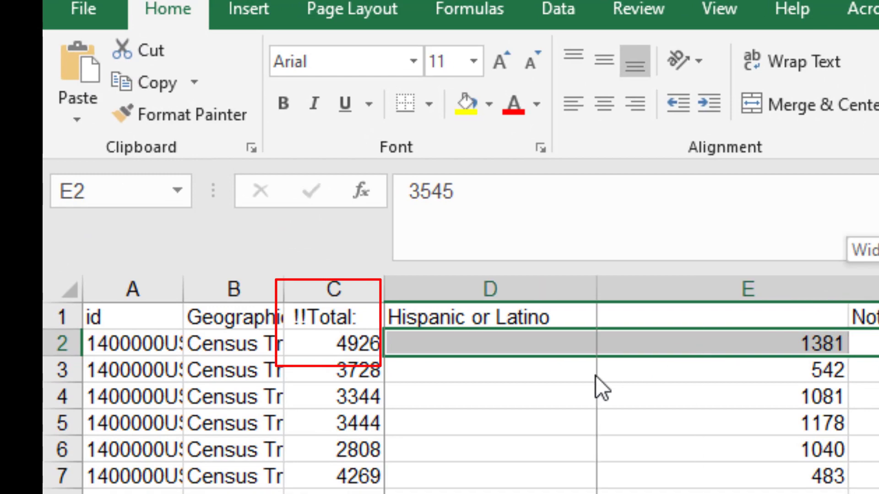
pyautogui.click(507, 306)
pyautogui.click(512, 294)
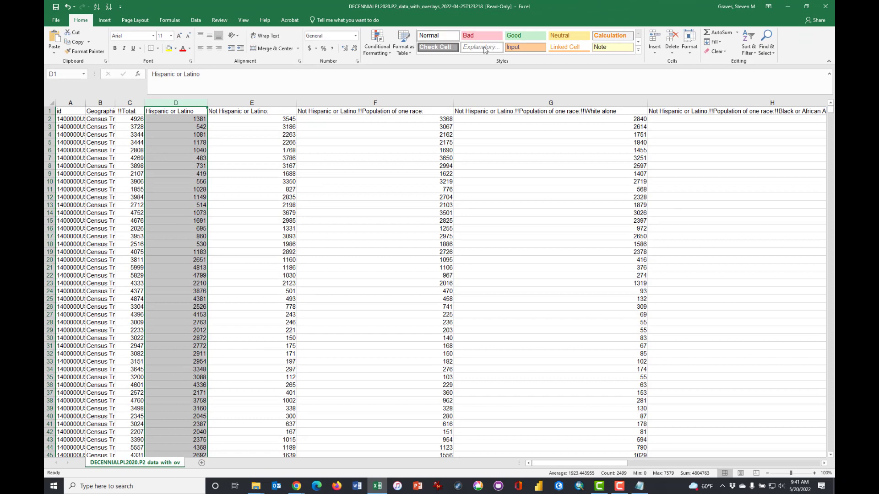
pyautogui.click(521, 48)
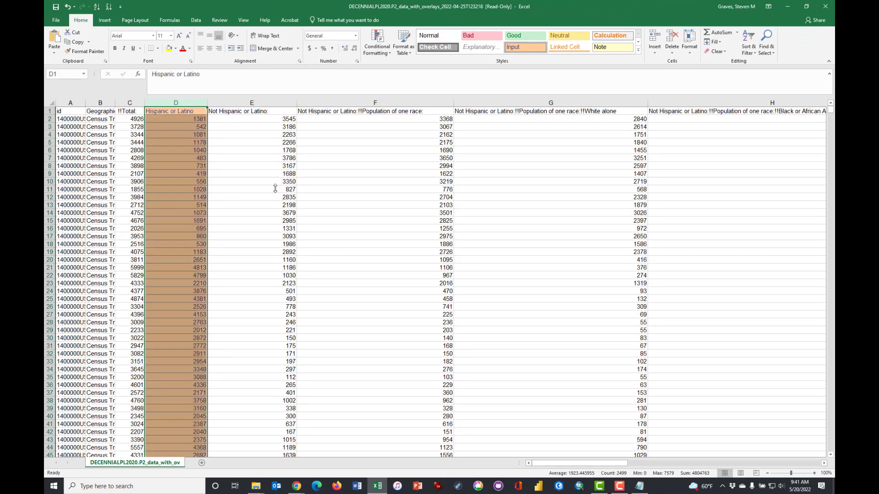
# Step: Fill the tract ID columns A and B with blue-grey
pyautogui.moveTo(67, 104); pyautogui.dragTo(101, 103)
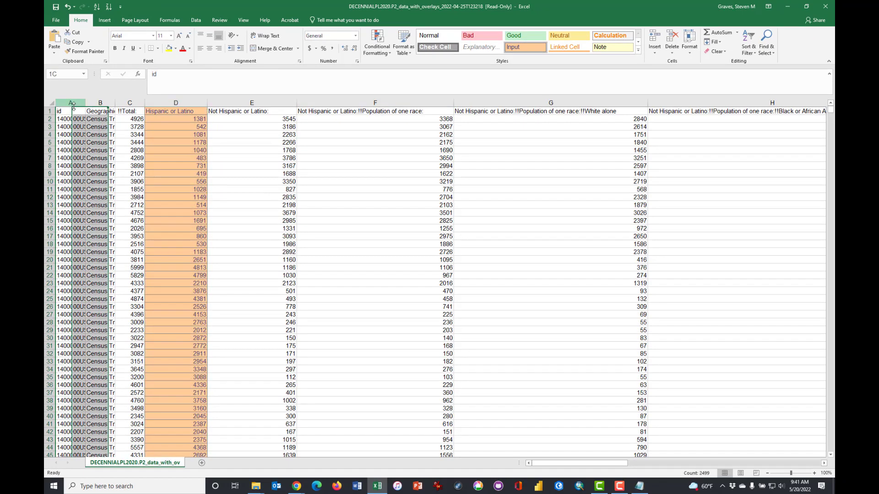
pyautogui.click(177, 49)
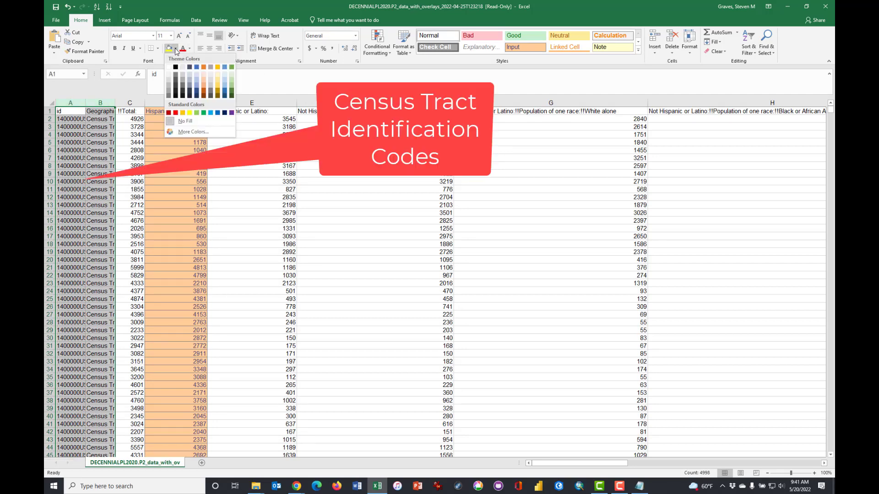
pyautogui.click(191, 80)
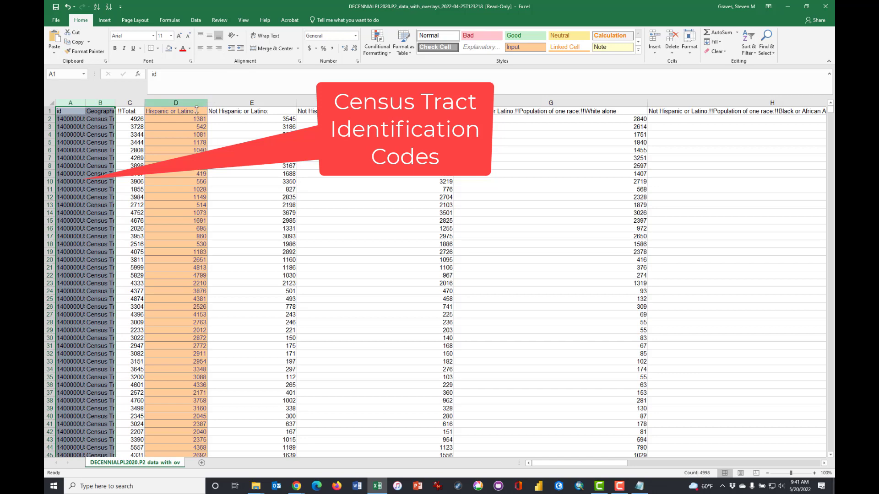
pyautogui.click(133, 120)
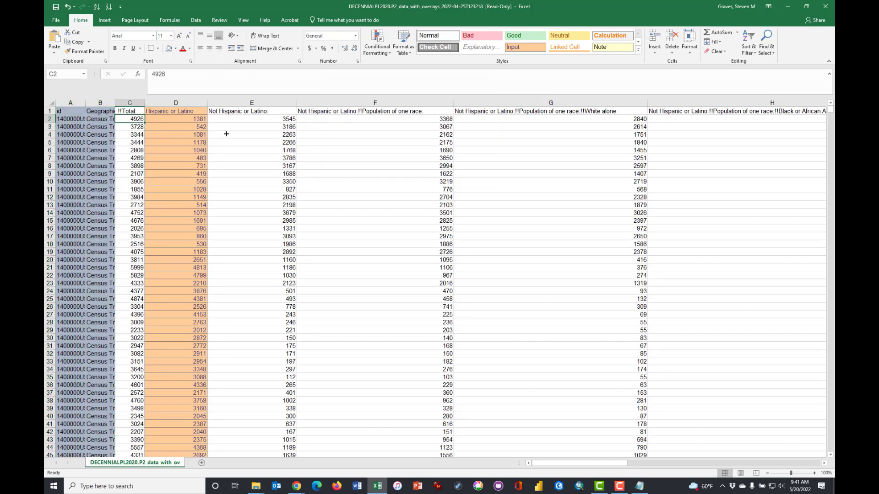
# Step: Narrow column F
pyautogui.click(277, 115)
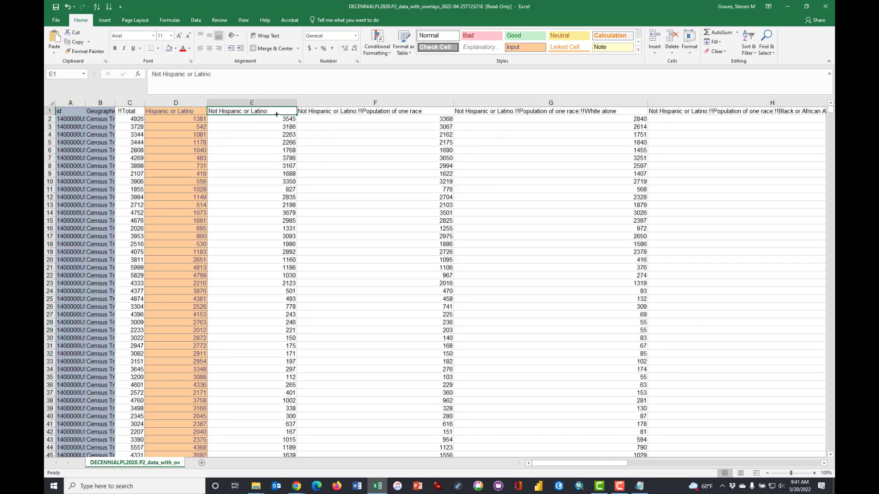
pyautogui.hotkey('shift', 'Down')
pyautogui.hotkey('shift', 'Down')
pyautogui.hotkey('shift', 'Down')
pyautogui.hotkey('shift', 'Down')
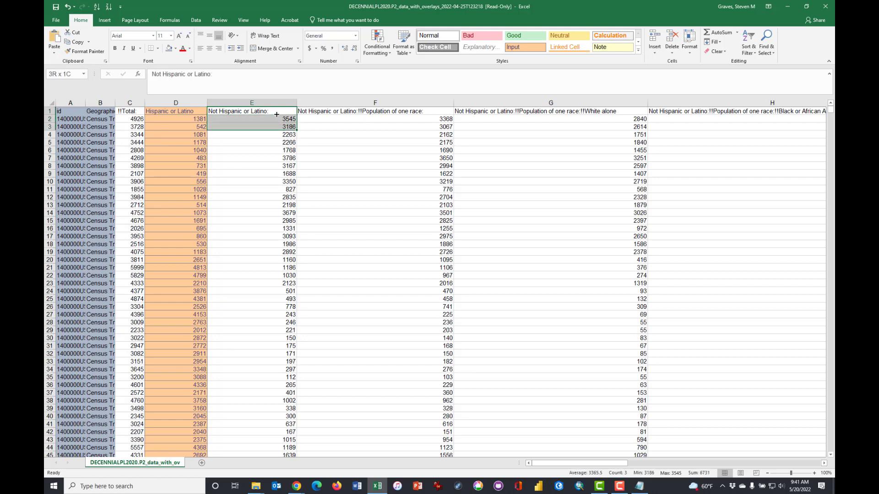
pyautogui.click(276, 115)
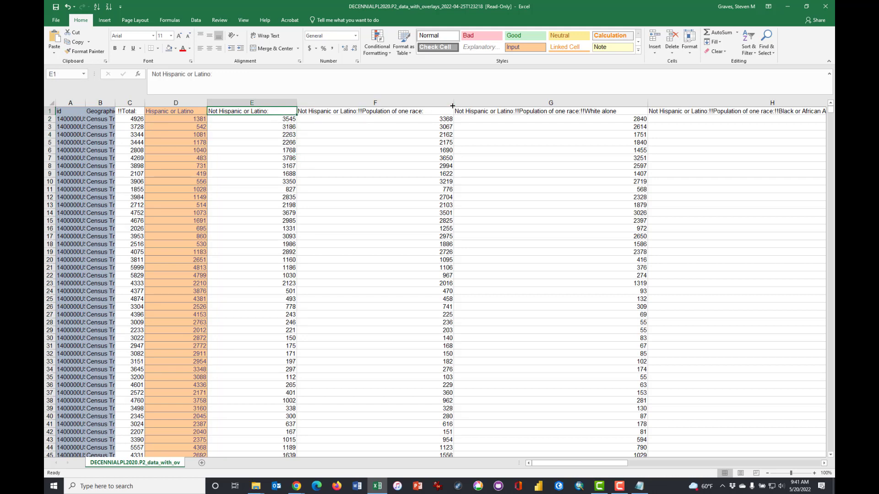
pyautogui.moveTo(454, 102); pyautogui.dragTo(453, 103)
pyautogui.moveTo(398, 131); pyautogui.dragTo(386, 135)
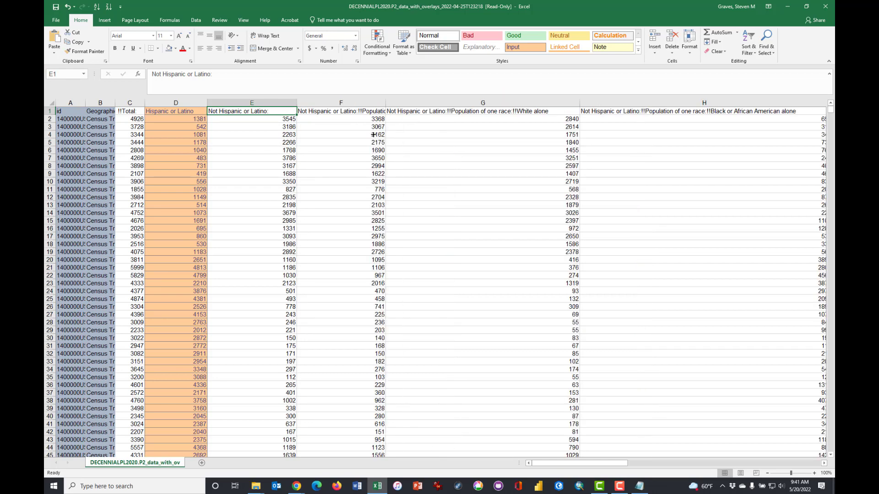
pyautogui.click(345, 115)
pyautogui.click(348, 119)
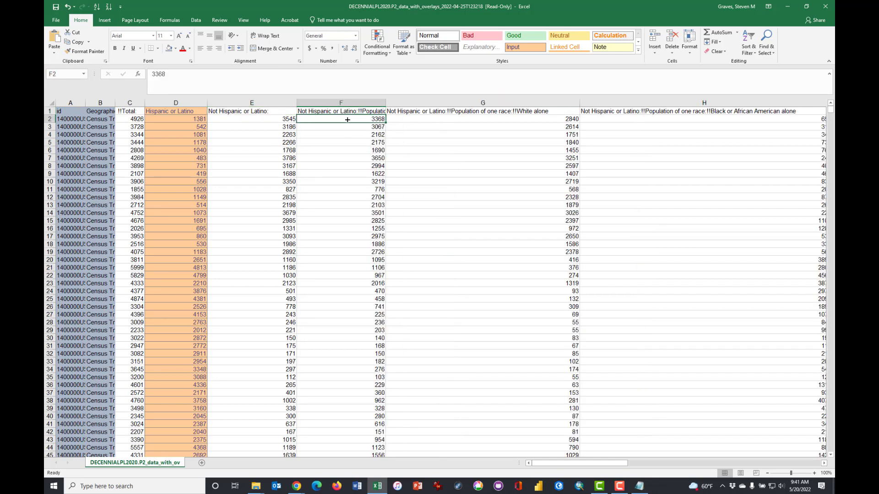
# Step: Retitle G1 'White', H1 'Black' and I1 'American Indian', narrowing each column to fit
pyautogui.click(428, 113)
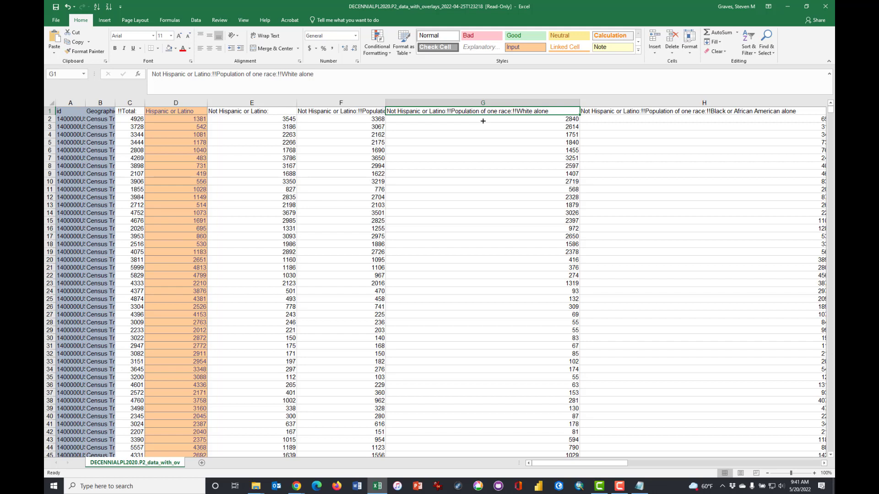
pyautogui.write('Wh')
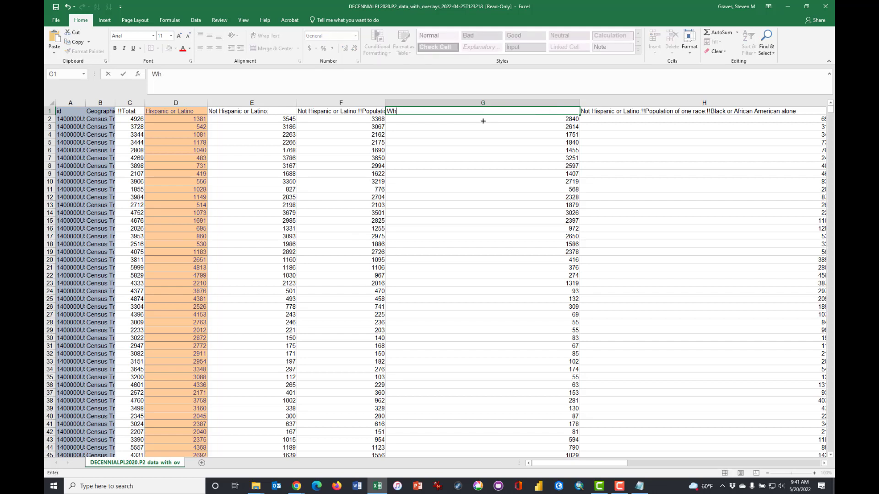
pyautogui.write('tite')
pyautogui.press('Return')
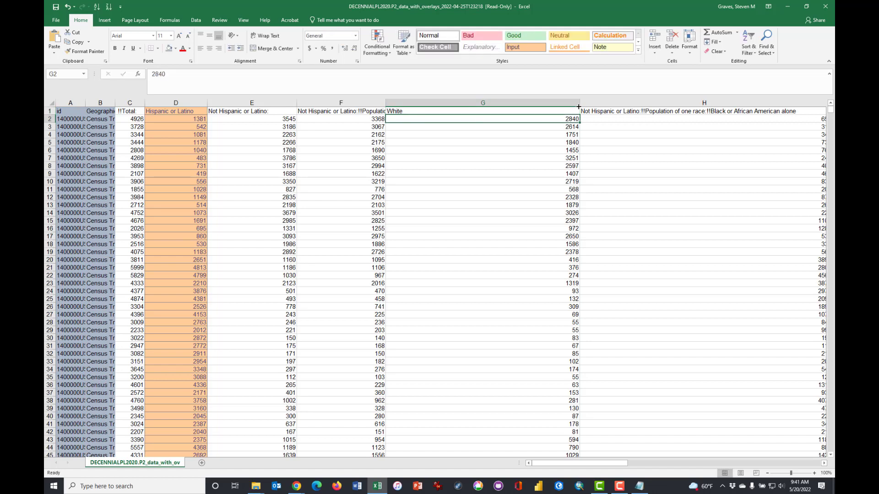
pyautogui.moveTo(579, 107); pyautogui.dragTo(425, 123)
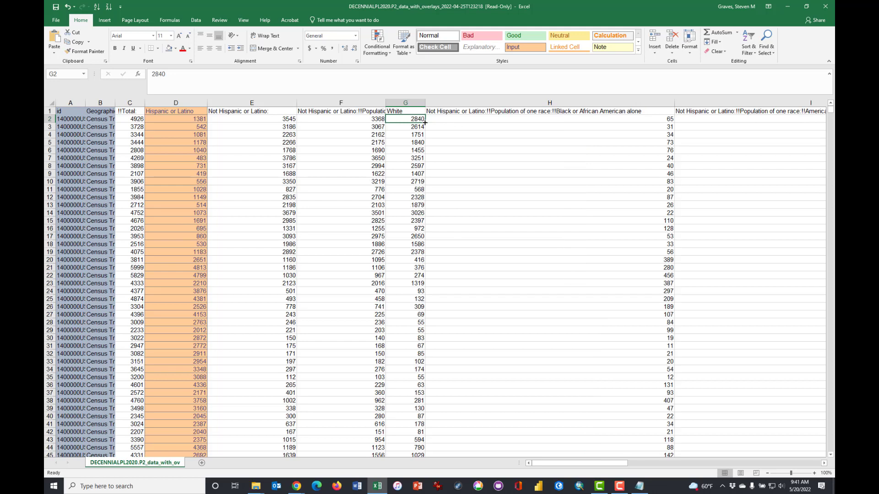
pyautogui.click(467, 112)
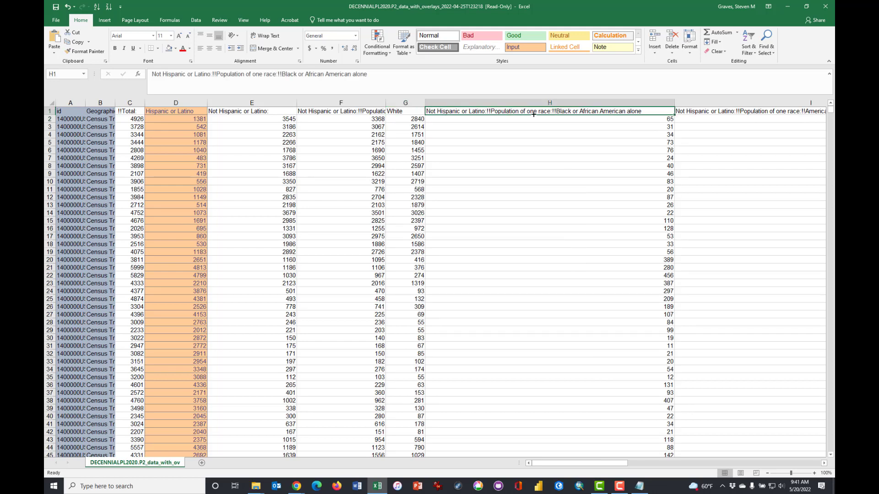
pyautogui.write('Black')
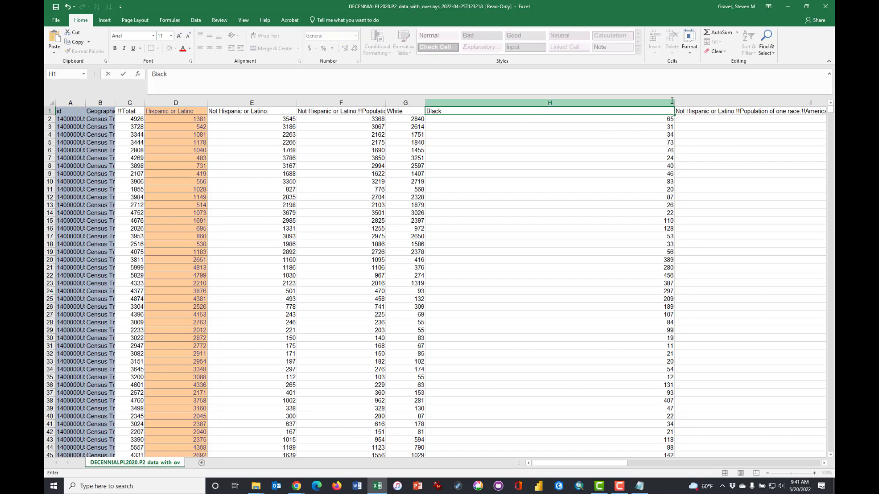
pyautogui.click(672, 104)
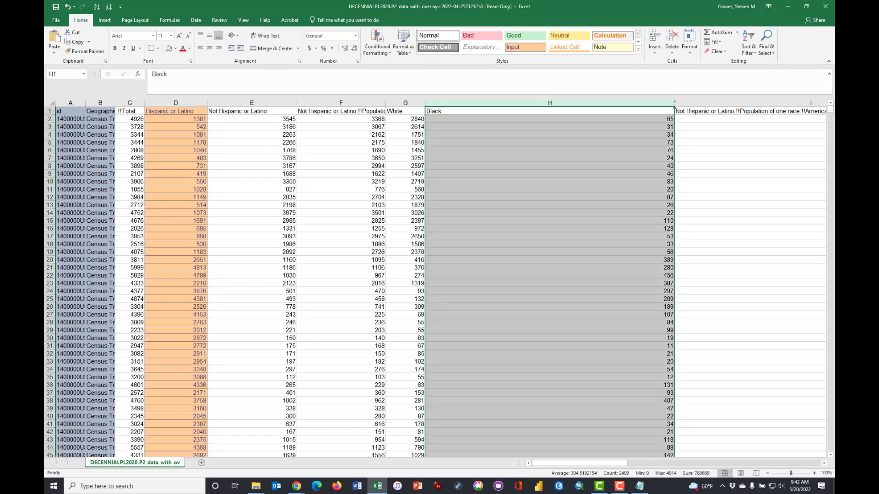
pyautogui.moveTo(675, 104); pyautogui.dragTo(459, 118)
pyautogui.click(484, 112)
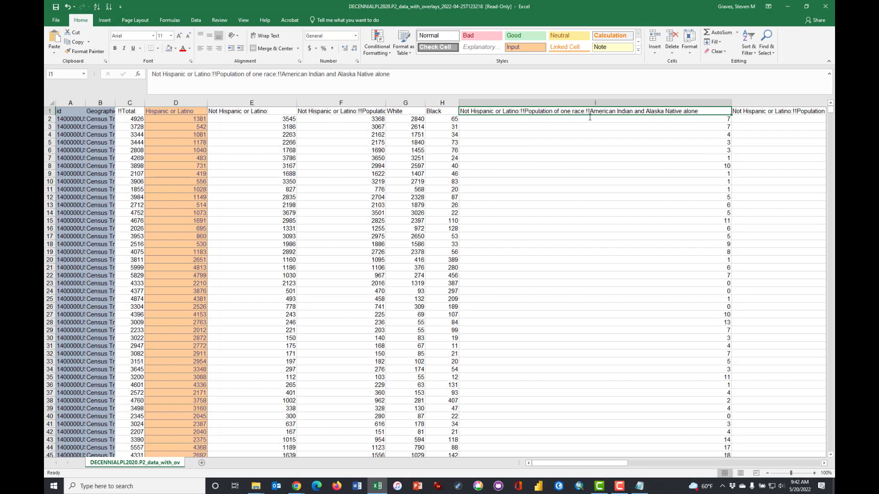
pyautogui.write('A')
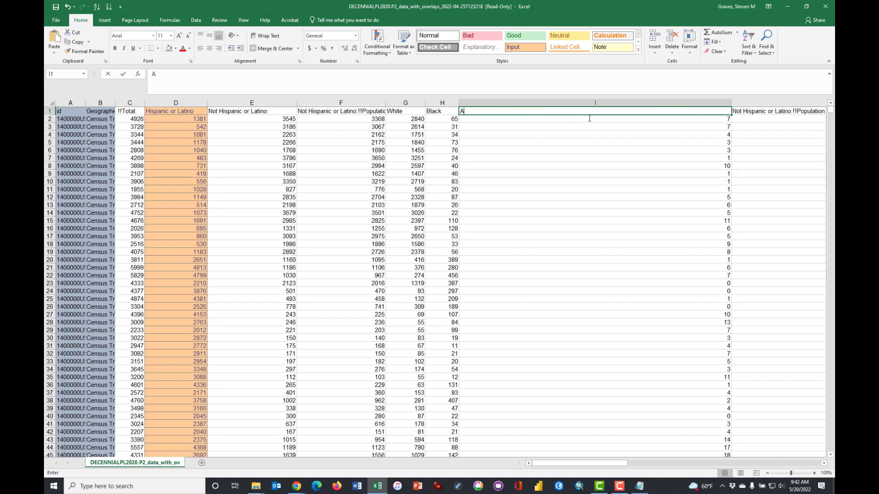
pyautogui.write('meric')
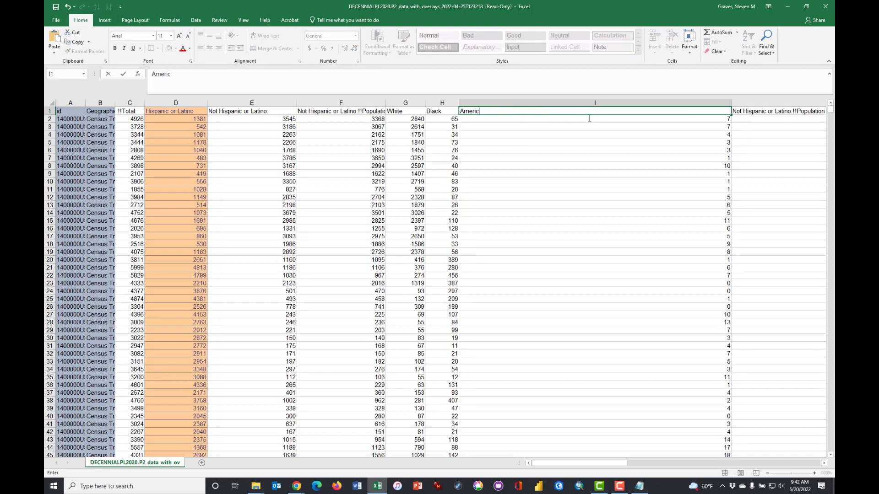
pyautogui.write('an Indian')
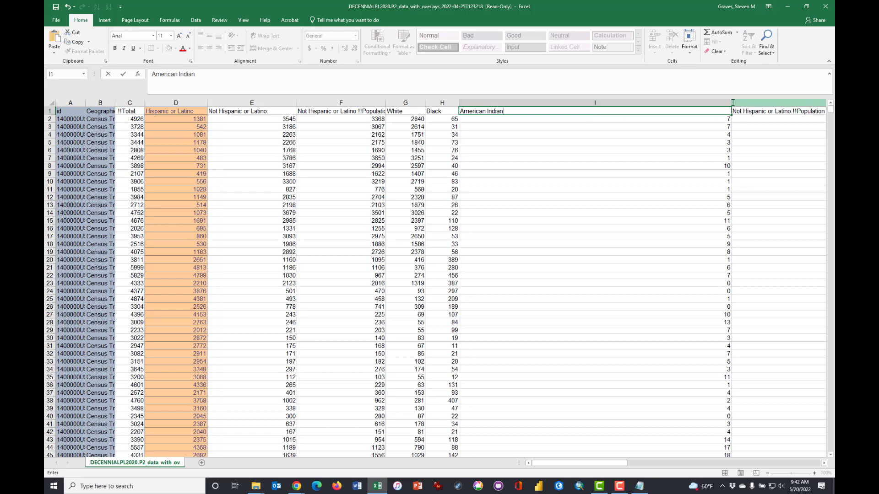
pyautogui.doubleClick(732, 103)
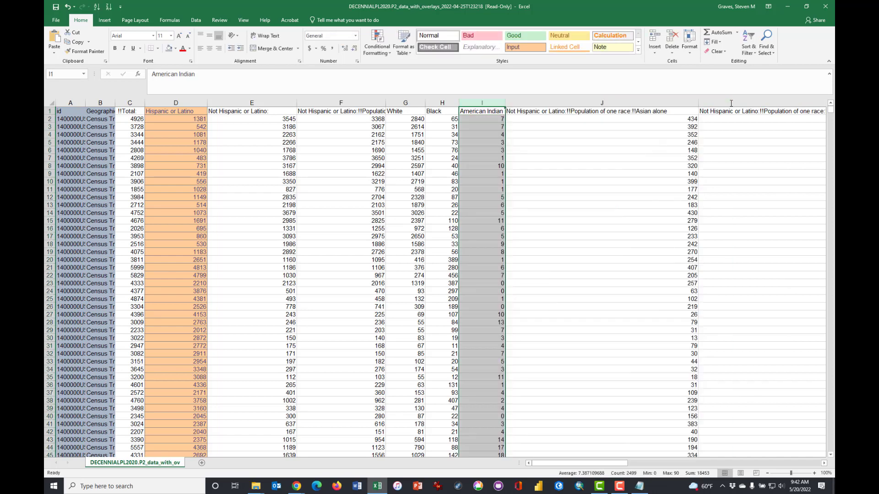
# Step: Rename the J1 header to Asian and AutoFit column J to it
pyautogui.click(648, 112)
pyautogui.write('Asiana')
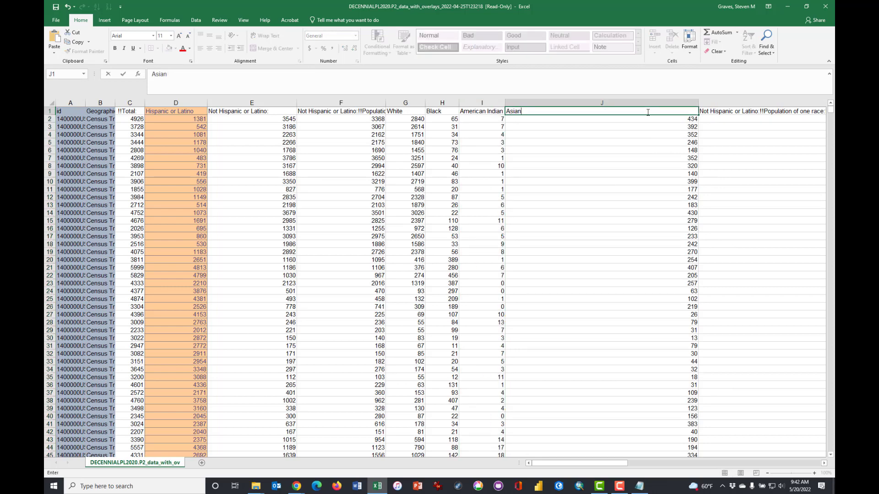
pyautogui.click(695, 103)
pyautogui.doubleClick(698, 102)
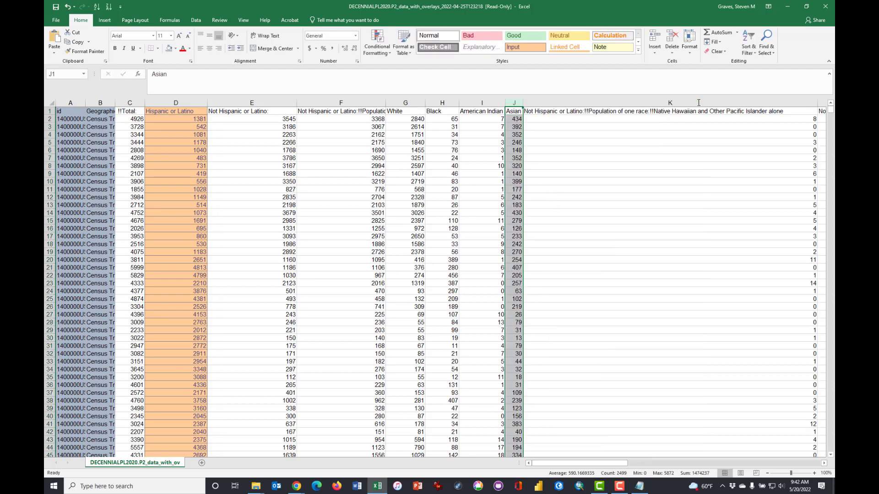
# Step: Rename the Native Hawaiian header in K1 to NHPI and narrow column K to fit
pyautogui.click(567, 111)
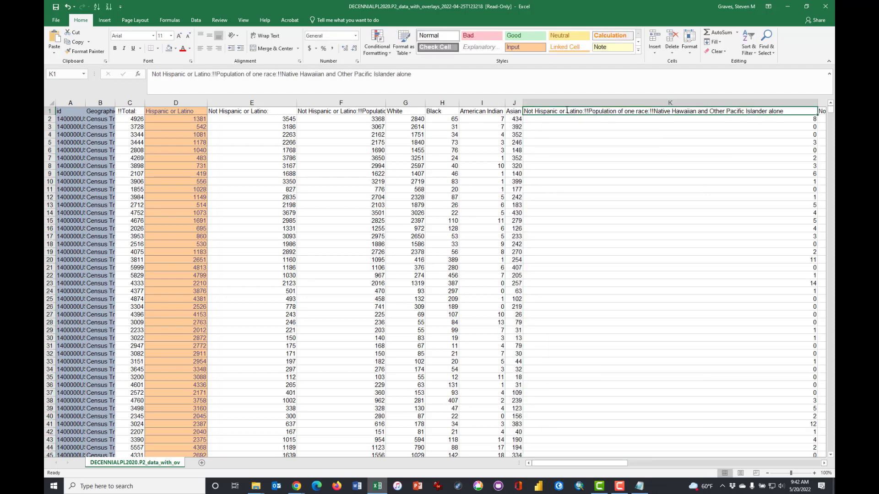
pyautogui.write('NHPA')
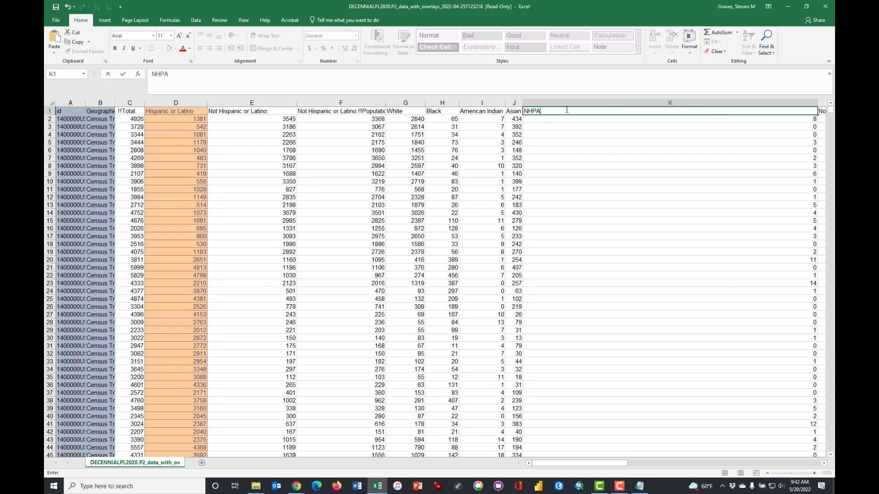
pyautogui.press('BackSpace')
pyautogui.write('I')
pyautogui.click(815, 103)
pyautogui.doubleClick(817, 104)
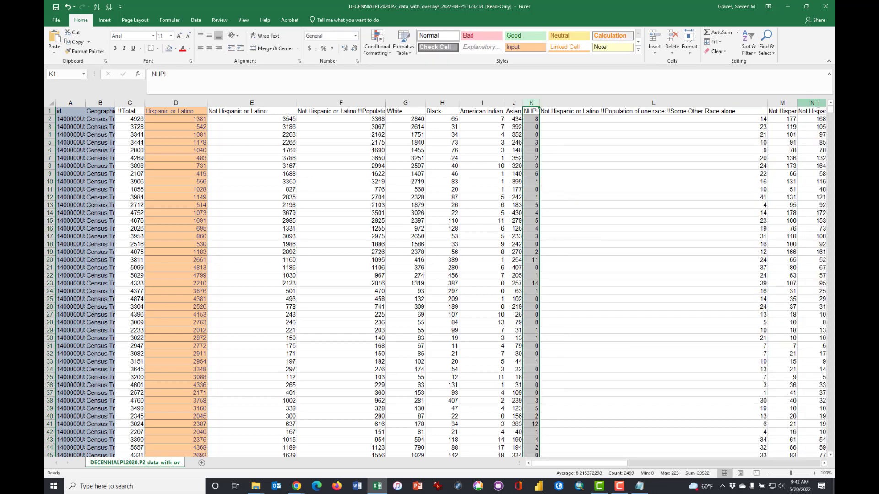
# Step: Rename the Some Other Race header in L1 to OTHER and narrow column L to fit
pyautogui.click(727, 112)
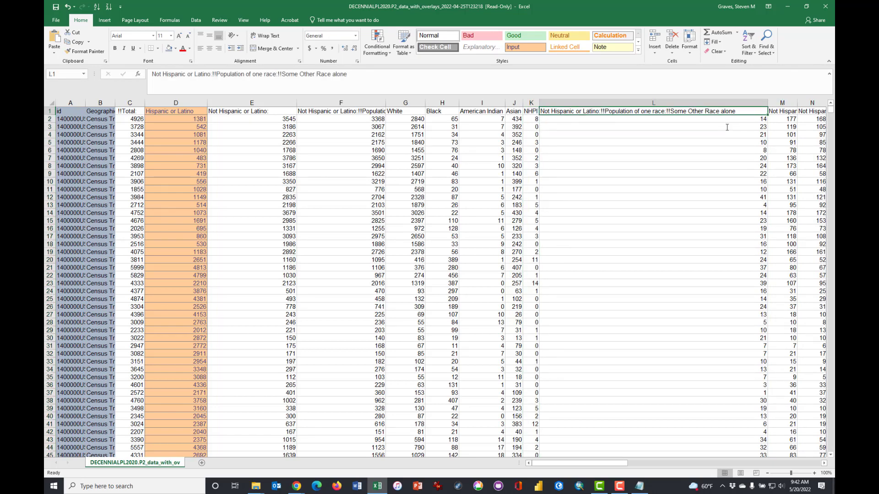
pyautogui.write('OTHER')
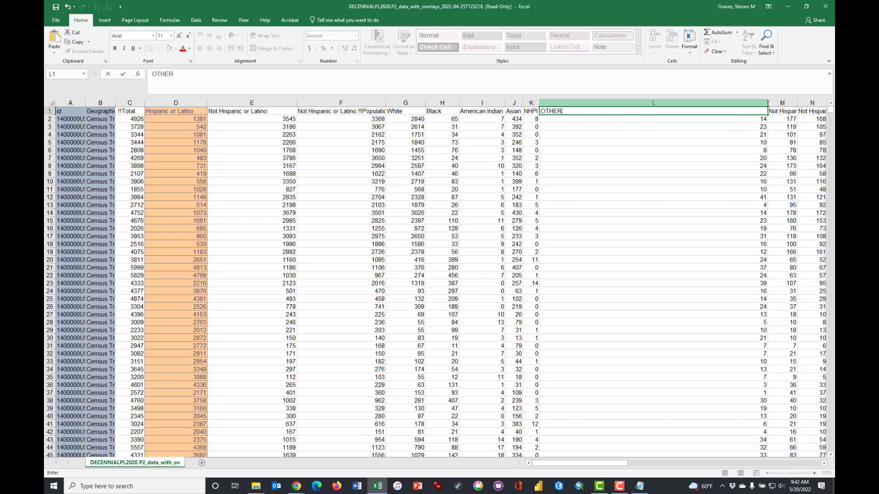
pyautogui.doubleClick(768, 102)
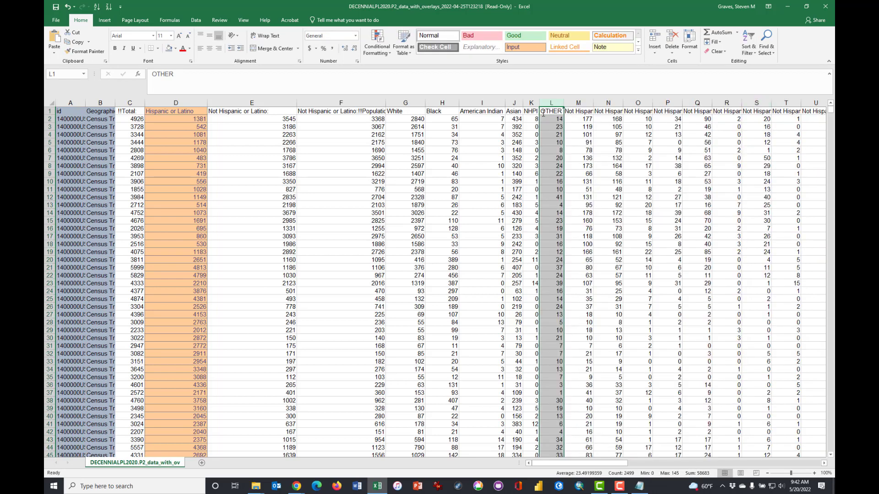
pyautogui.moveTo(534, 112); pyautogui.dragTo(411, 110)
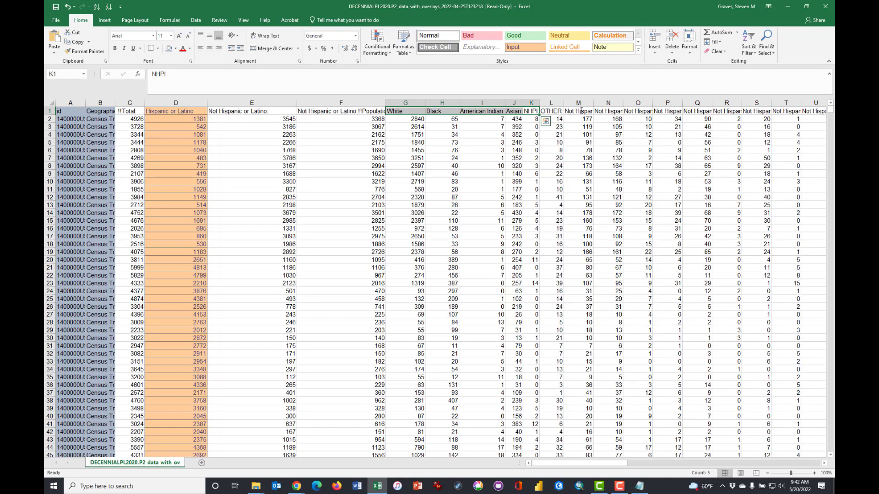
# Step: Widen column M, replace its two-or-more-races header with BIR, and check headers White through BIR
pyautogui.click(580, 111)
pyautogui.moveTo(595, 105); pyautogui.dragTo(612, 105)
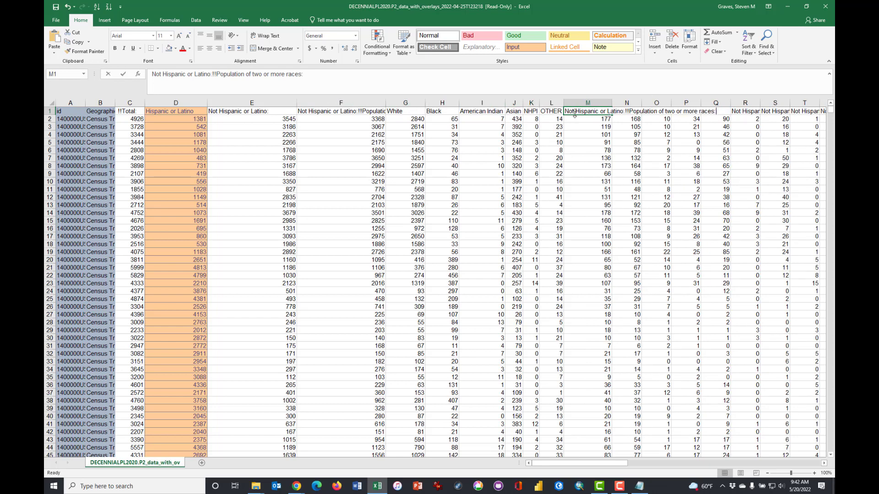
pyautogui.write('BIR')
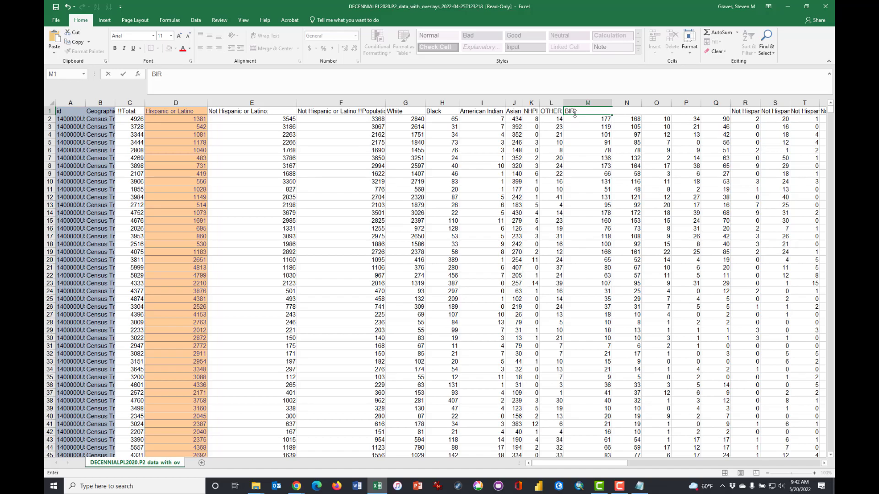
pyautogui.press('Return')
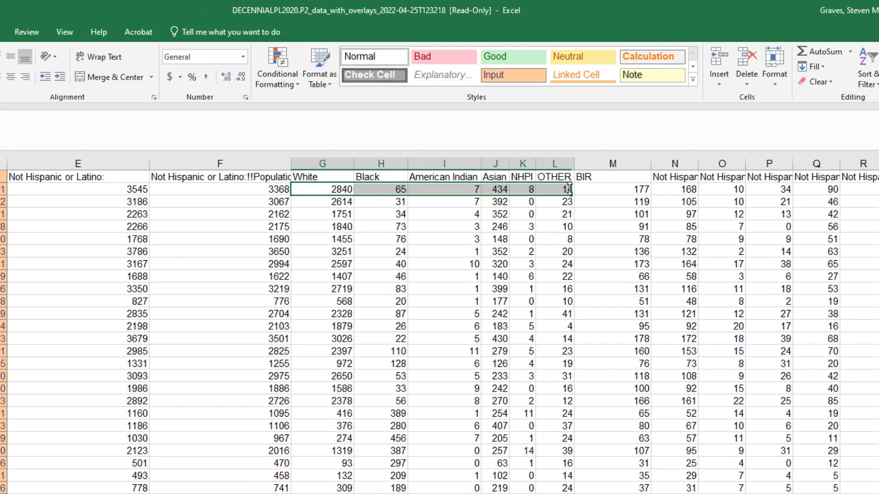
pyautogui.moveTo(570, 188); pyautogui.dragTo(621, 188)
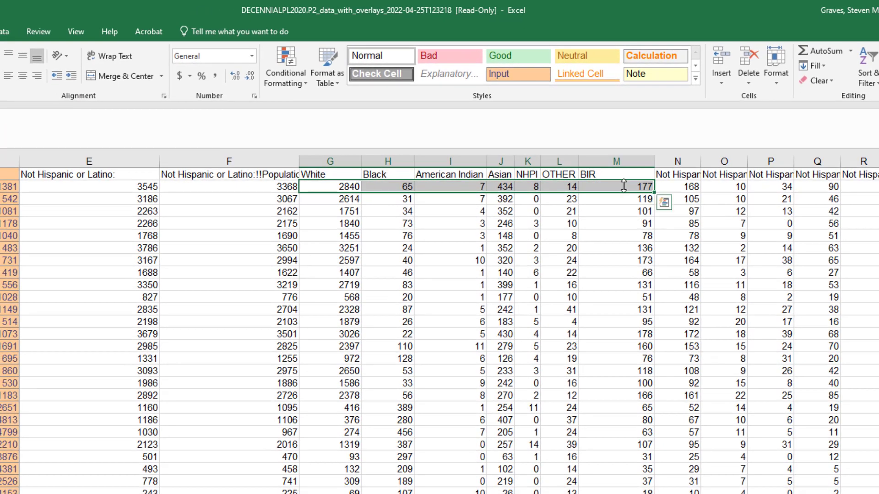
pyautogui.click(103, 186)
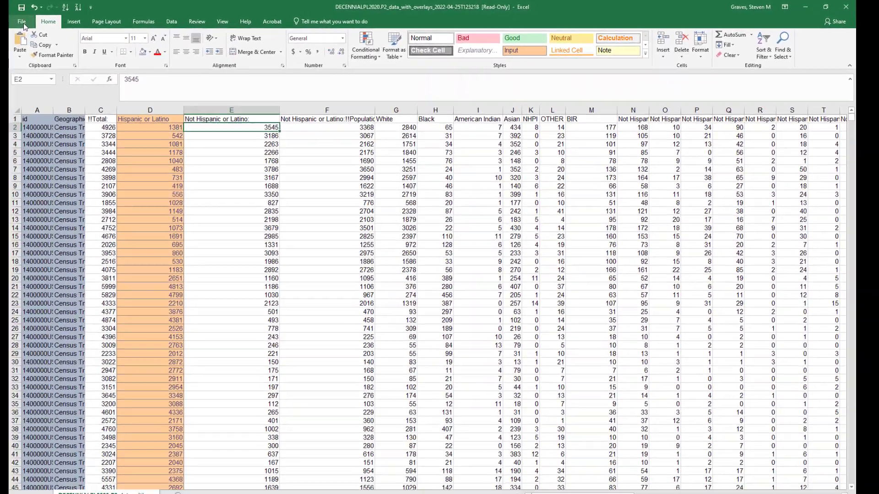
# Step: Open the Save As dialog and choose the Desktop as the save location
pyautogui.click(53, 21)
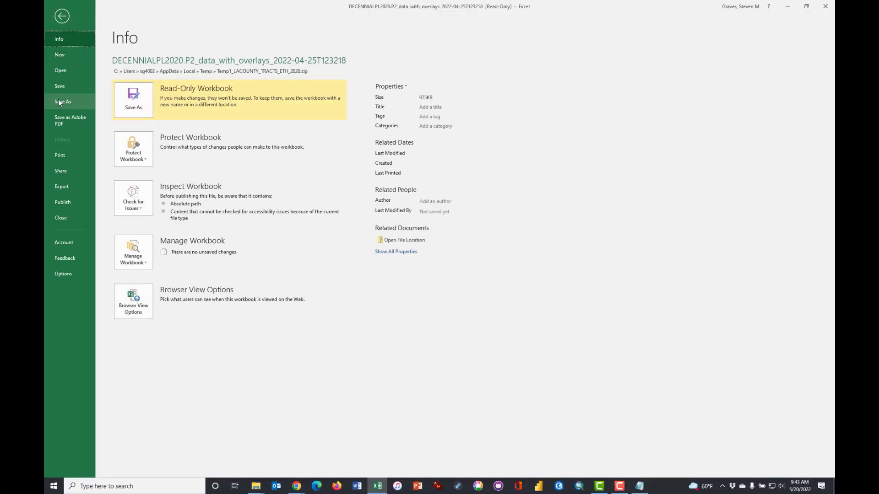
pyautogui.click(59, 102)
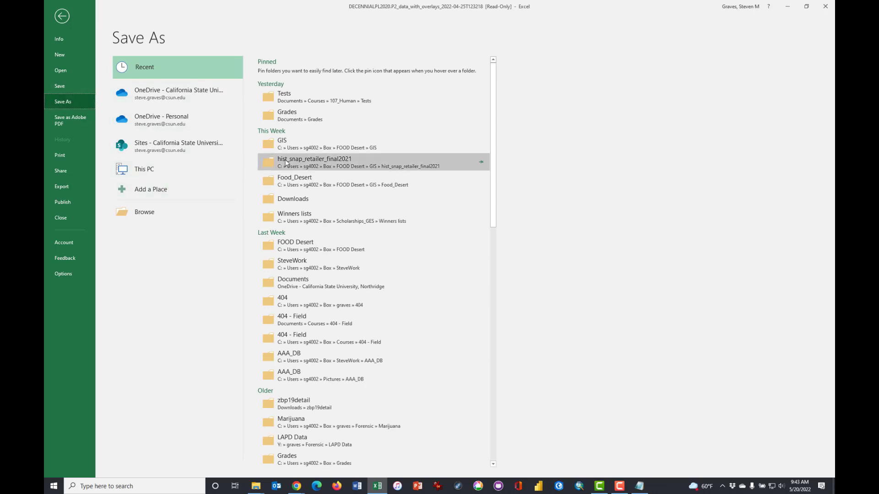
pyautogui.click(311, 200)
pyautogui.click(310, 201)
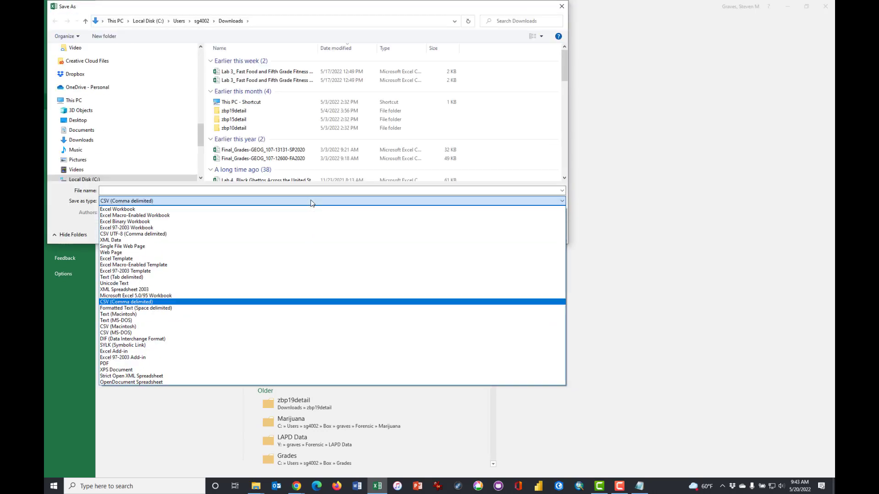
pyautogui.click(80, 123)
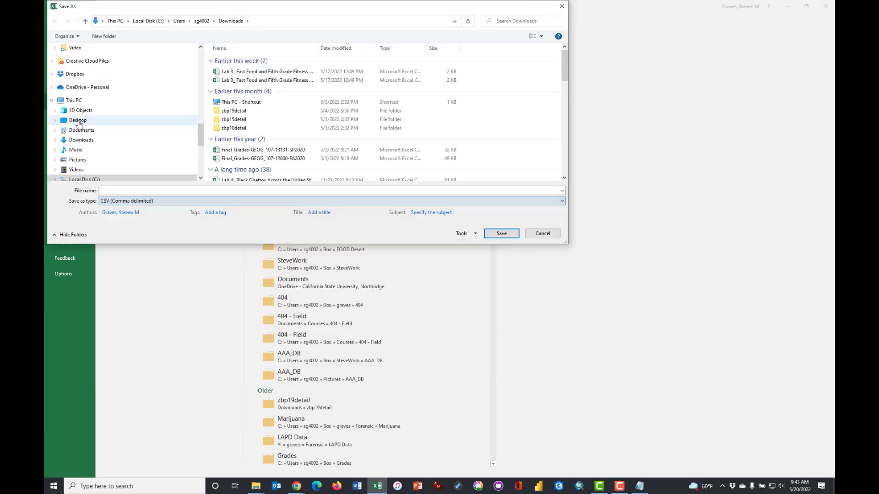
pyautogui.click(79, 121)
# Step: Set the file type to Excel Workbook and the file name to LA_TRACTS_2020_ETH
pyautogui.click(135, 202)
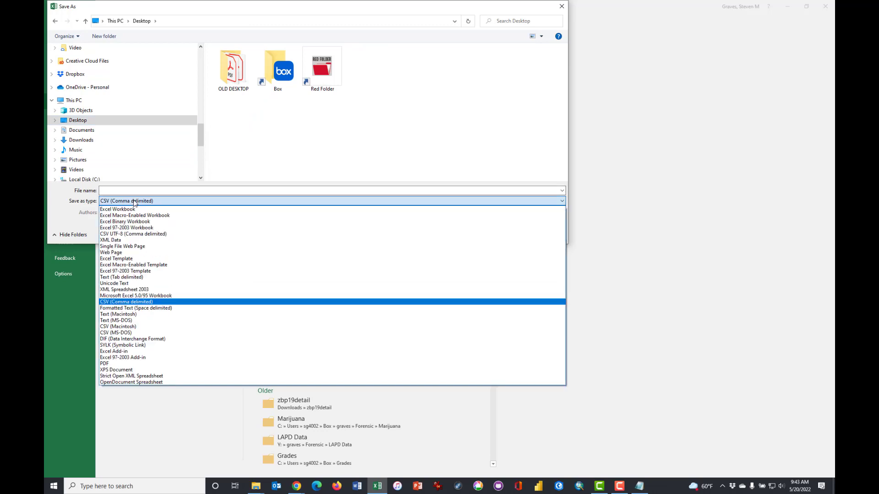
pyautogui.click(115, 210)
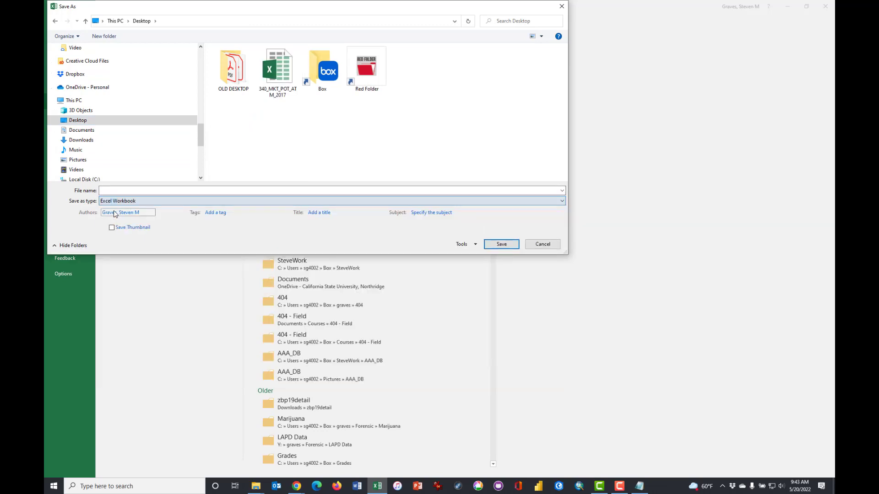
pyautogui.click(134, 191)
pyautogui.write('LA_')
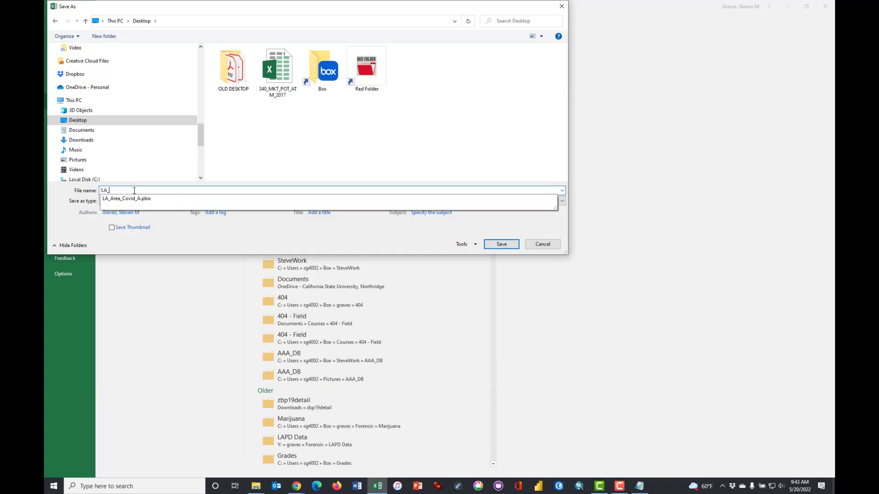
pyautogui.write('TRACT')
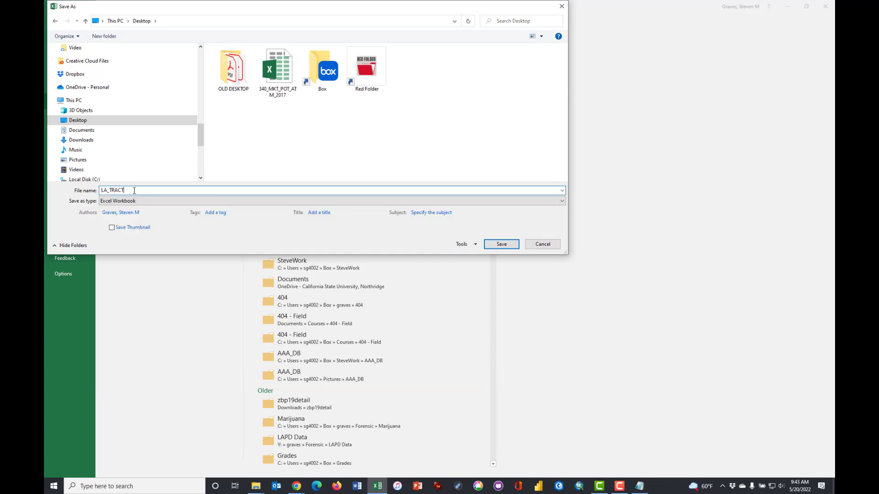
pyautogui.write('S_2020_ETH')
# Step: Save the workbook as LA_TRACTS_2020_ETH on the Desktop
pyautogui.press('Return')
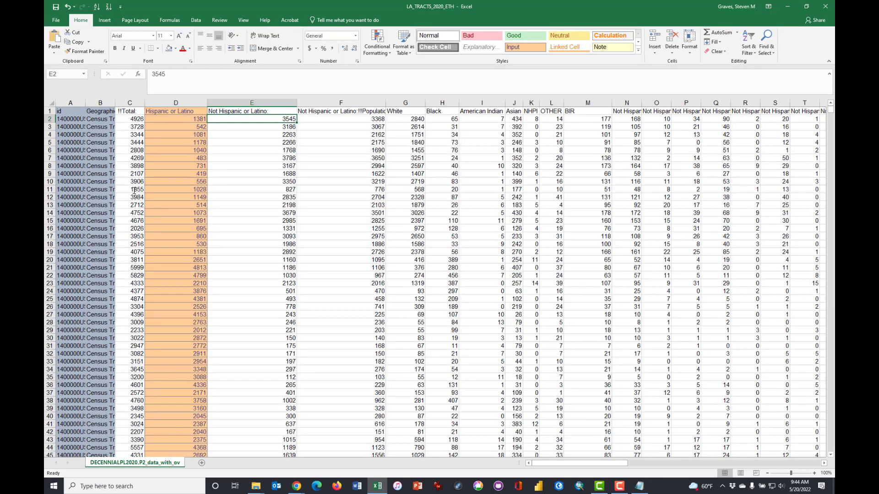